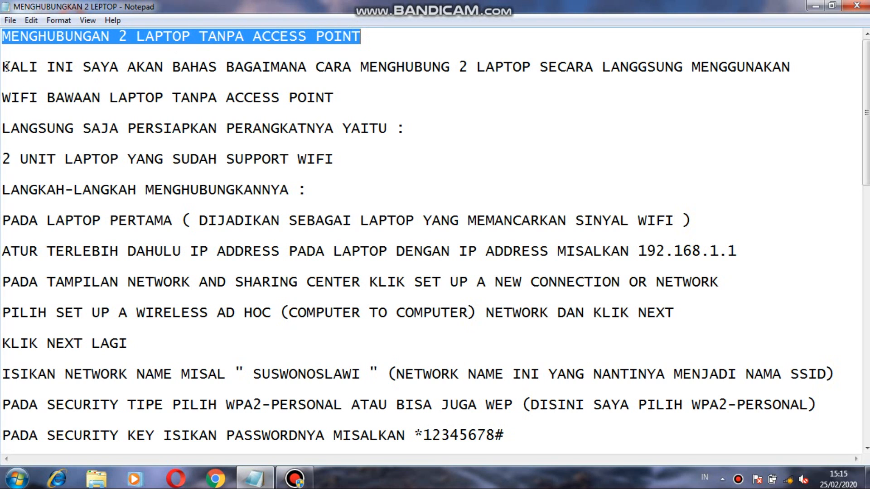
Read through the notes, highlighting each line from the introduction down to the instruction for setting the laptop's IP address.
left_click_drag(3, 65, 791, 72)
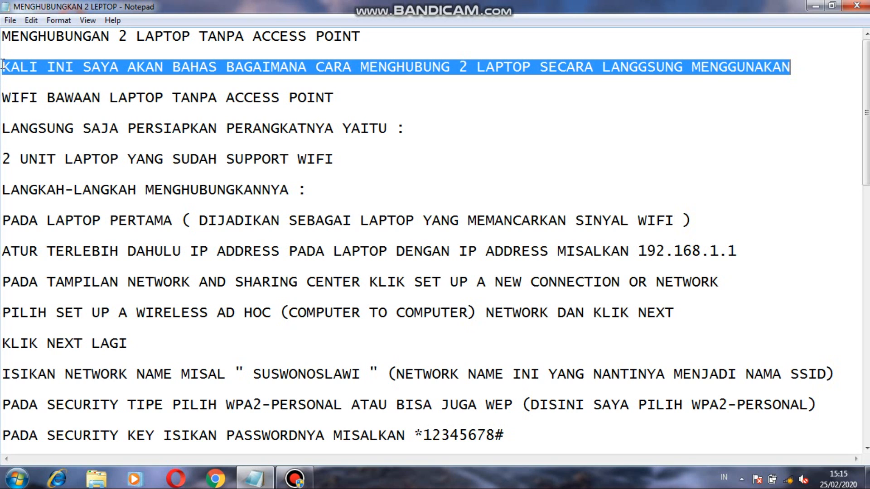
left_click_drag(2, 64, 340, 96)
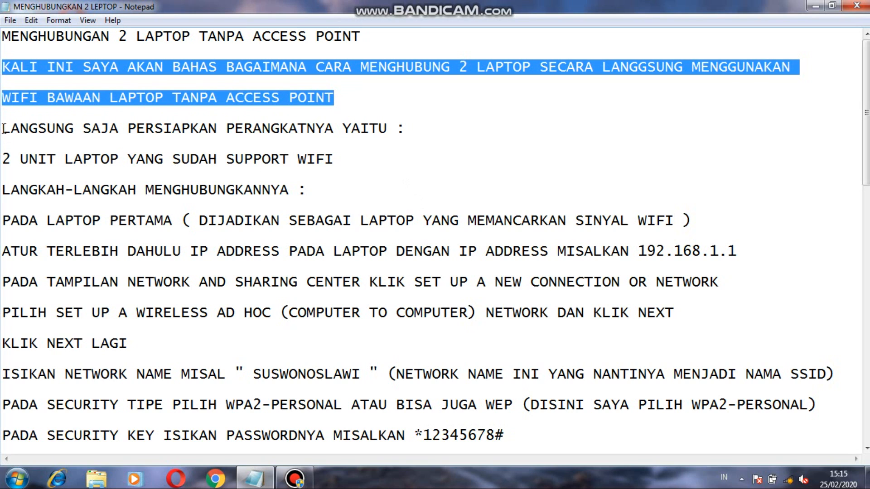
left_click_drag(3, 129, 407, 130)
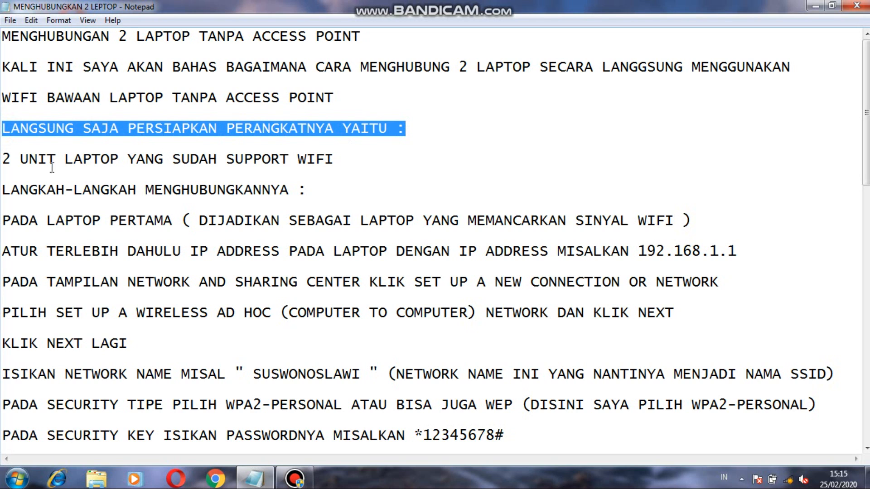
left_click_drag(6, 159, 349, 168)
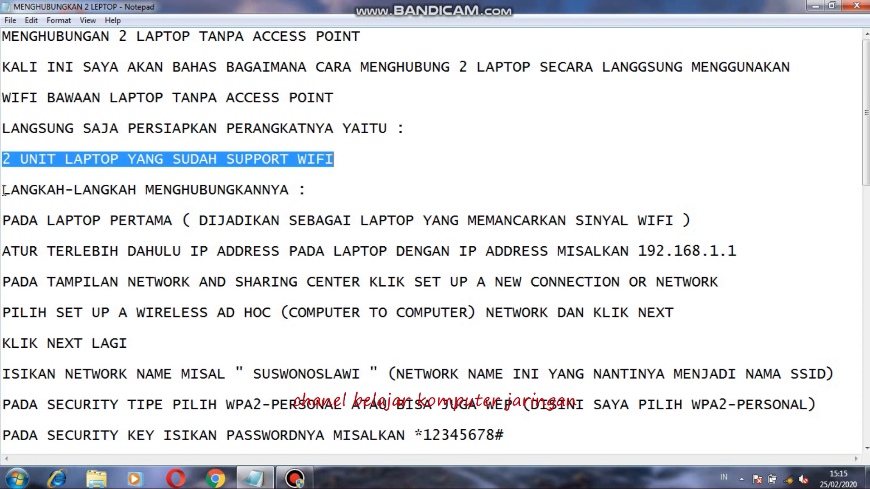
left_click_drag(4, 190, 310, 188)
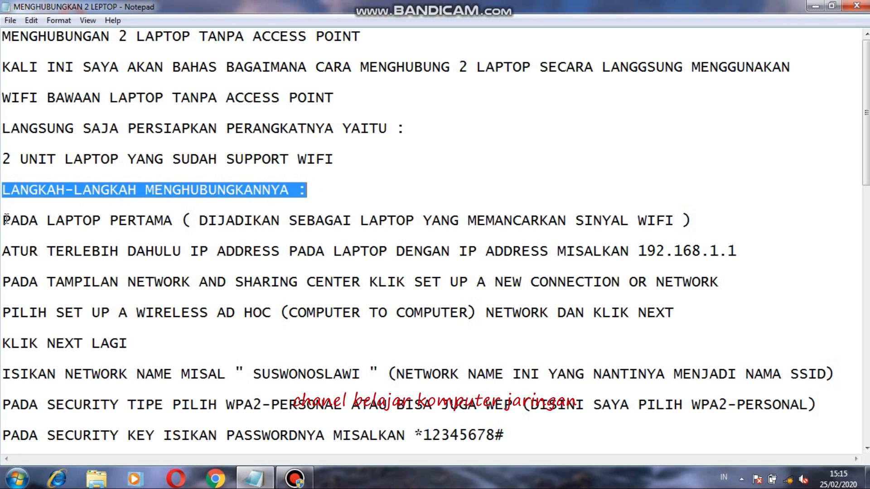
left_click_drag(6, 220, 697, 222)
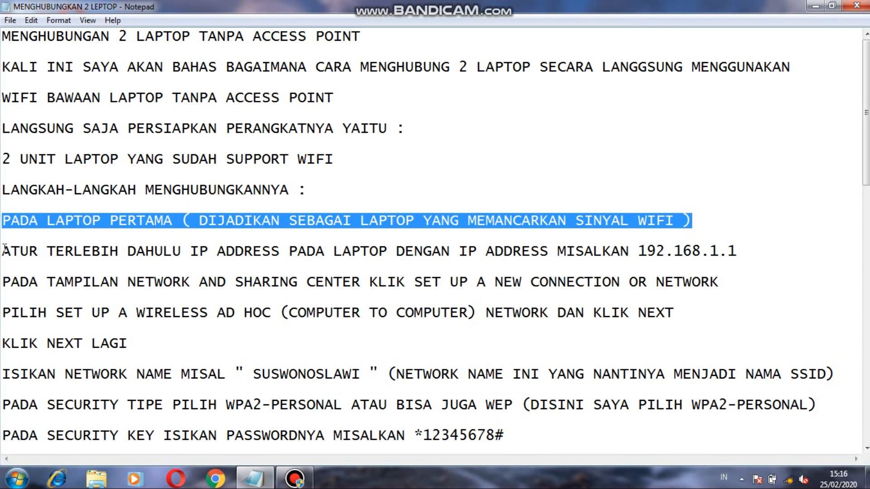
left_click_drag(4, 249, 743, 258)
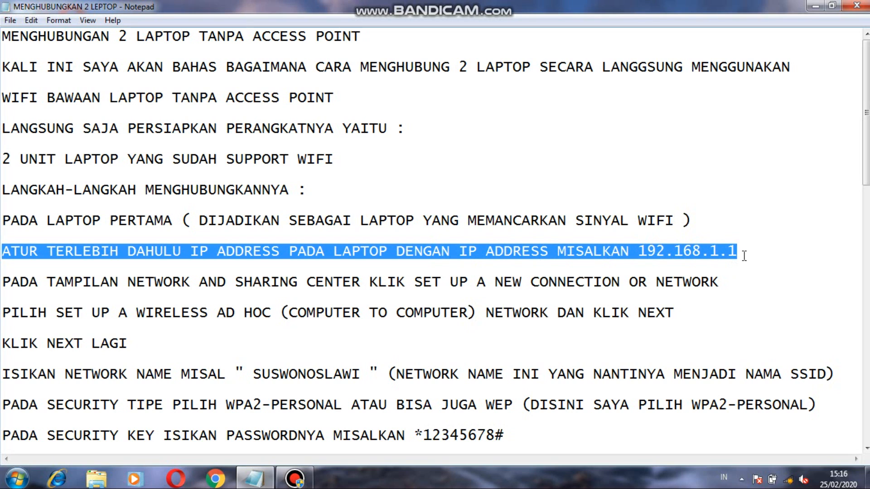
Switch to Network and Sharing Center and open the properties of the Wireless Network Connection adapter.
left_click(789, 480)
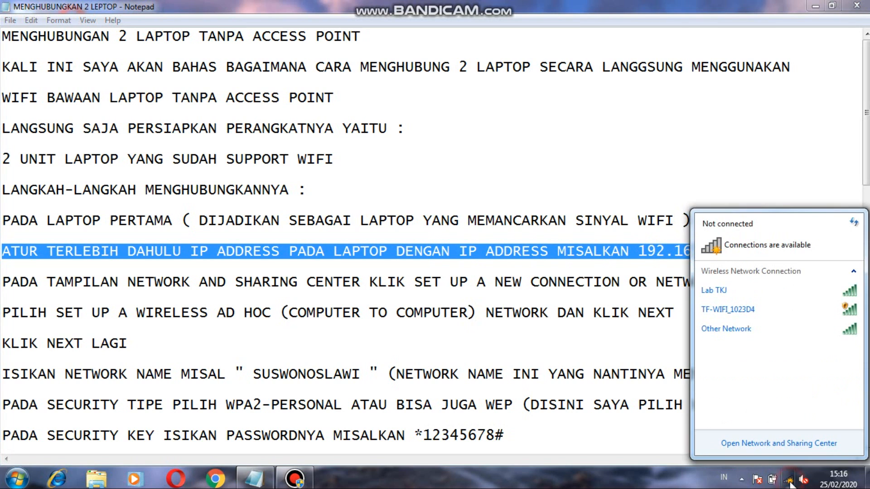
left_click(789, 444)
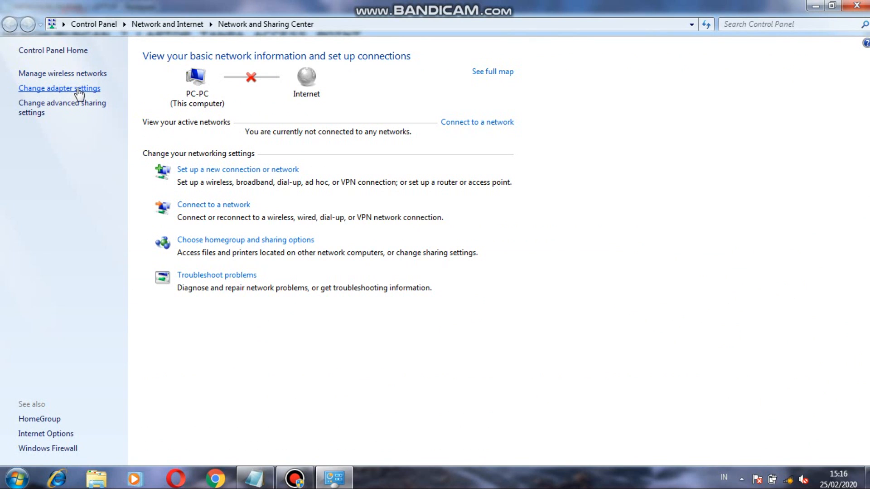
left_click(52, 90)
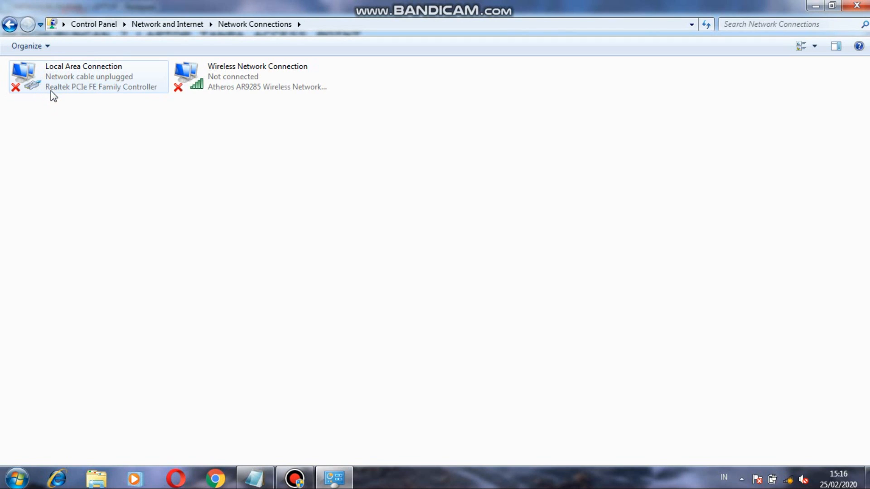
right_click(254, 77)
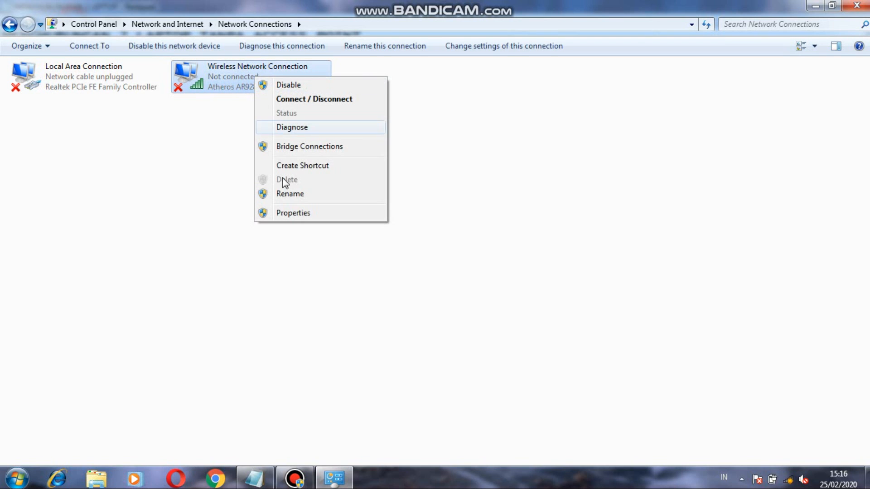
left_click(285, 216)
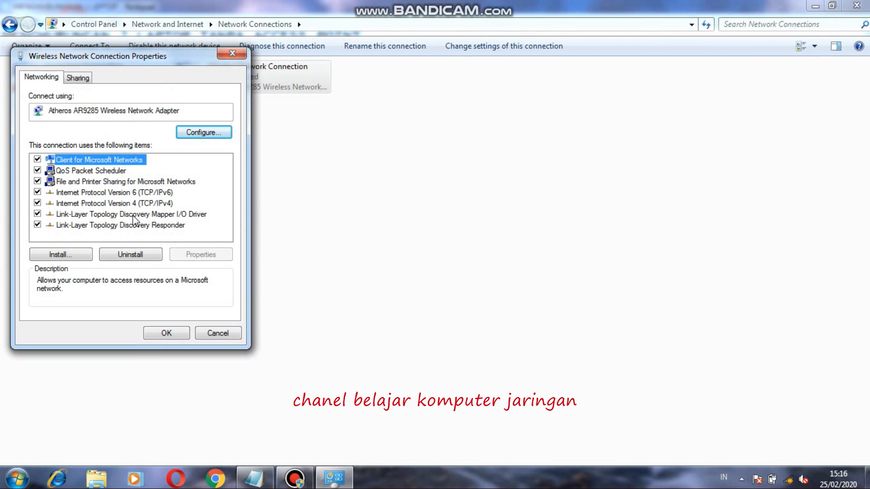
Check the wireless adapter's IP address and subnet mask in the TCP/IPv4 properties, accept the settings and close the network windows.
left_click(125, 204)
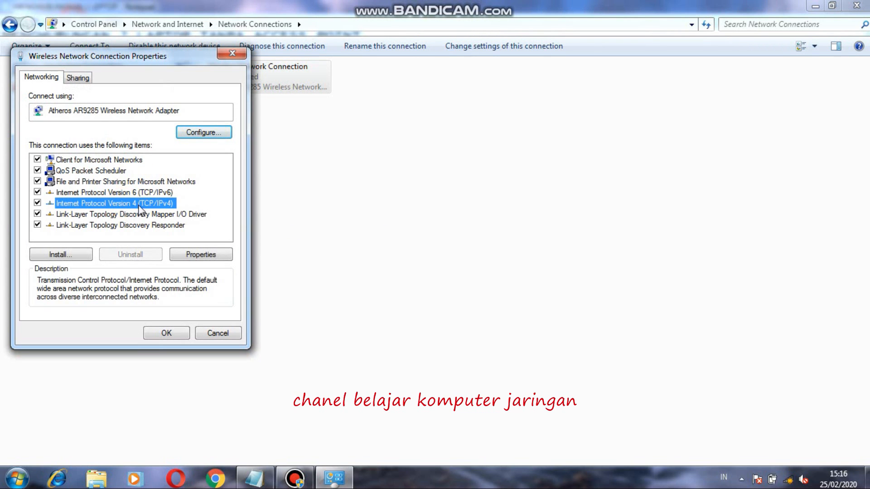
left_click(200, 255)
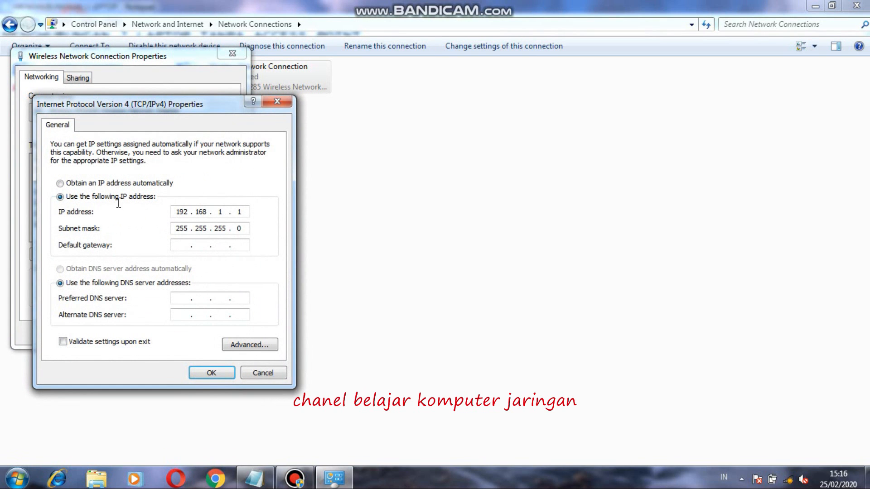
left_click(176, 213)
left_click(175, 228)
left_click(212, 374)
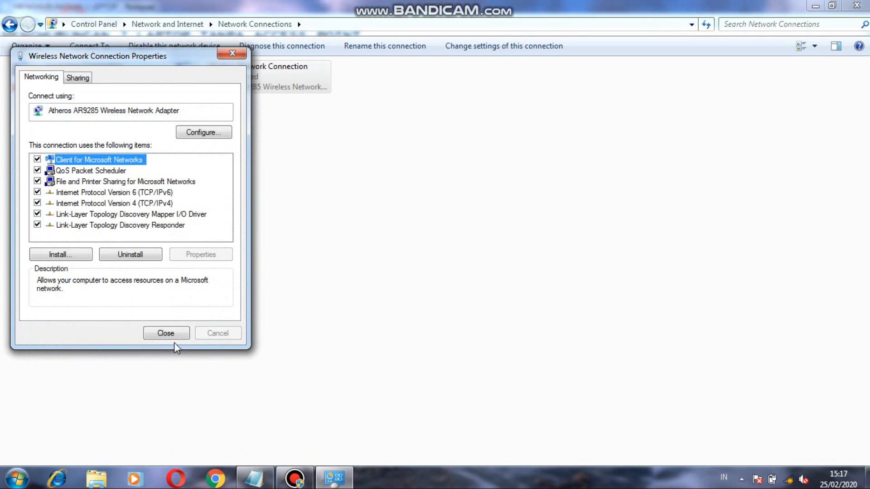
left_click(168, 333)
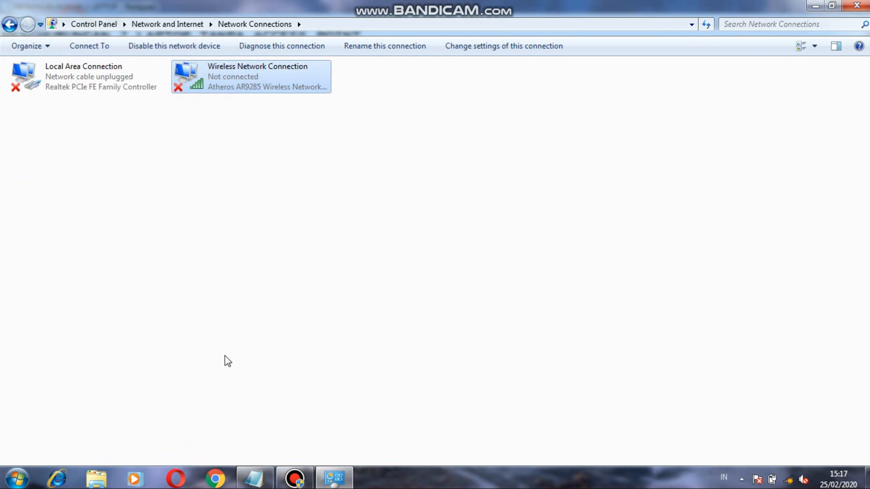
left_click(856, 5)
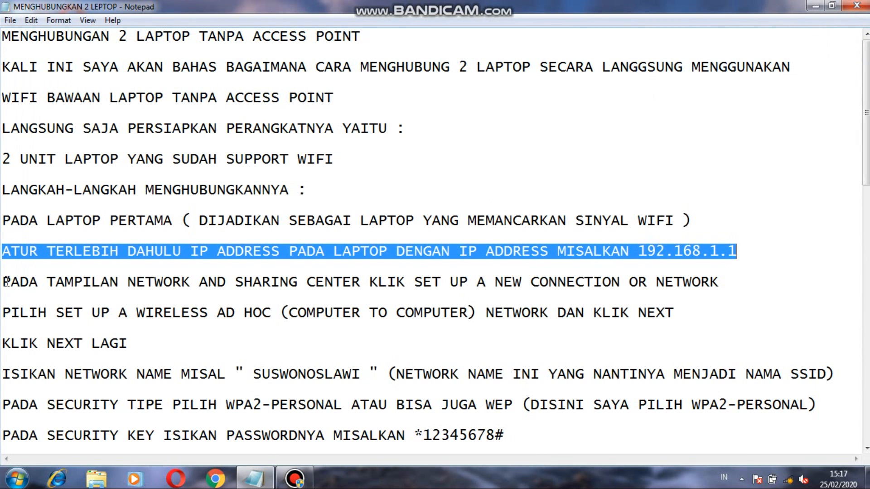
Highlight the note about setting up a new connection, and start Set up a new connection or network in Network and Sharing Center.
left_click_drag(5, 282, 735, 283)
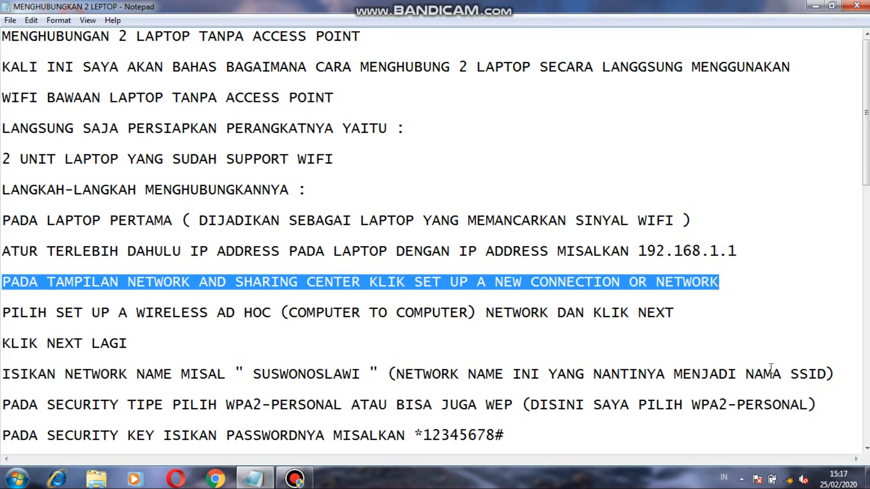
left_click(788, 482)
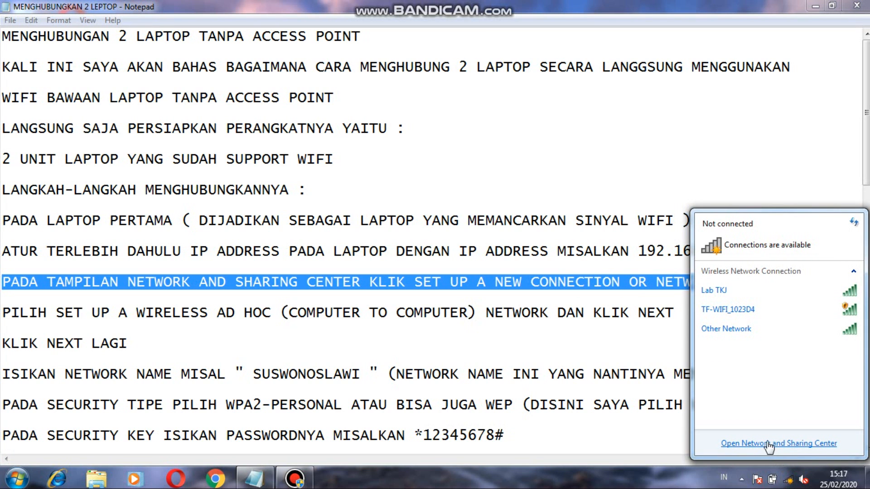
left_click(782, 445)
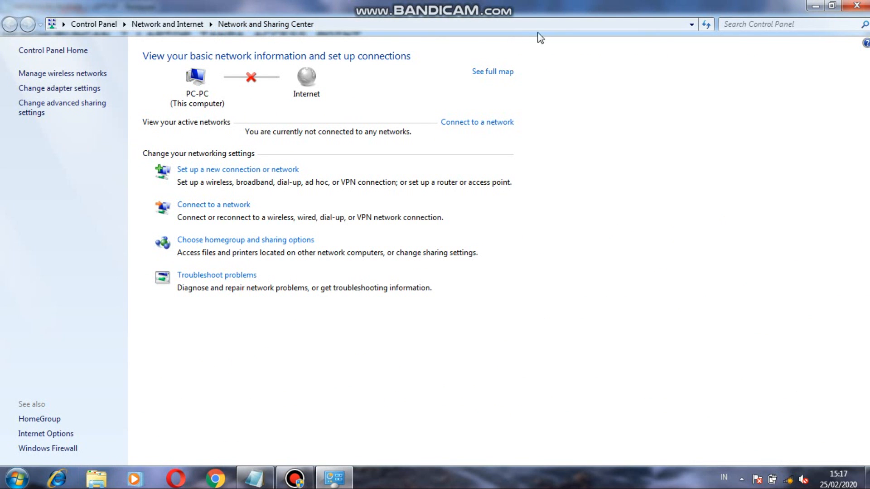
left_click(816, 6)
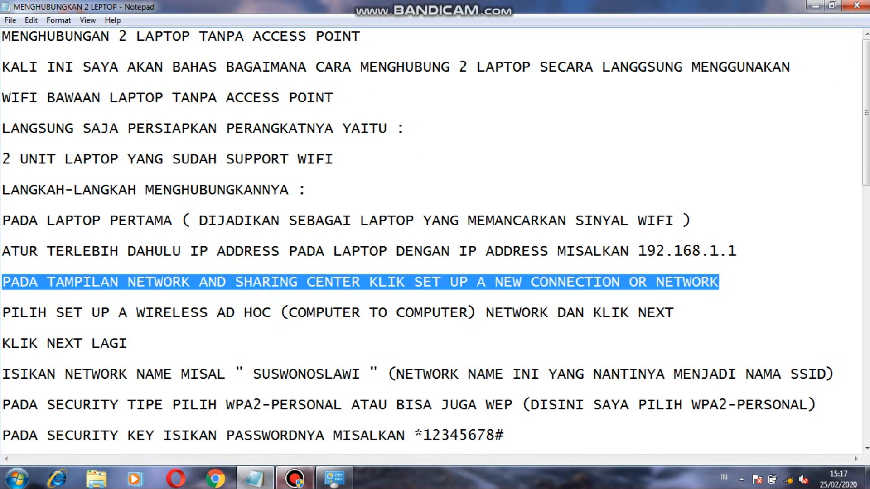
left_click(345, 481)
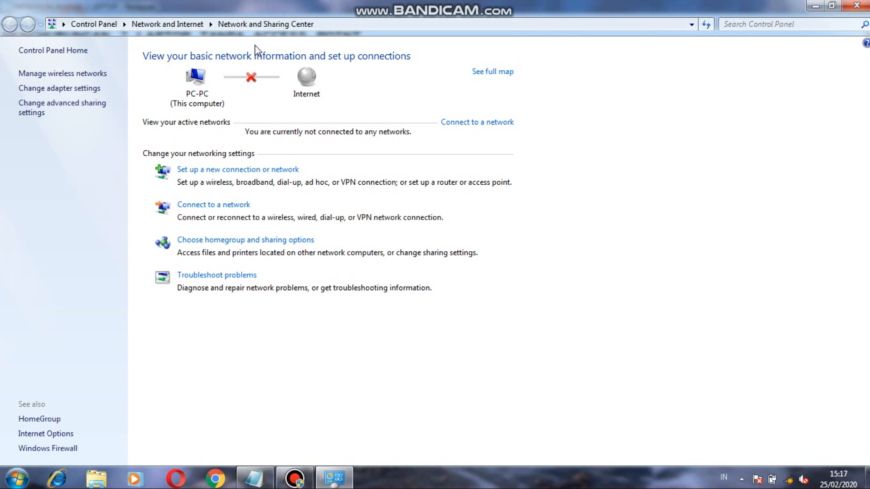
left_click(254, 170)
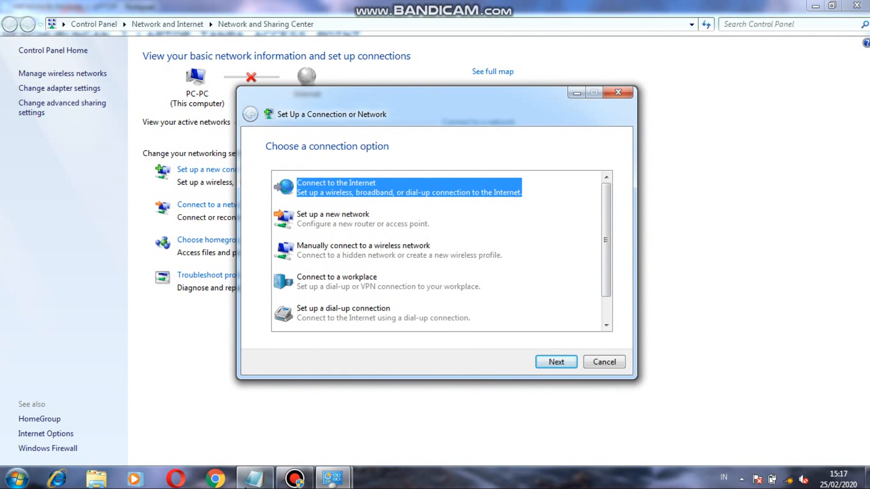
Highlight the ad hoc instruction in Notepad, and choose the wireless ad hoc (computer-to-computer) network option in the connection wizard.
left_click(254, 478)
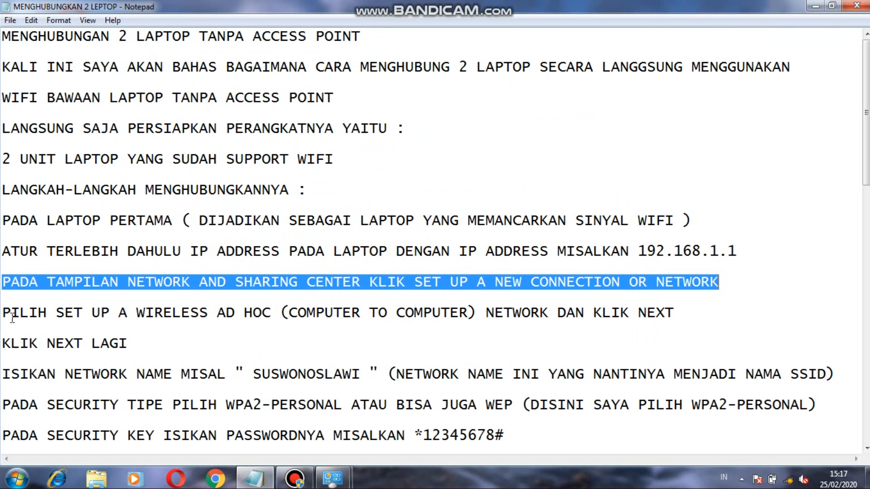
left_click_drag(6, 312, 681, 313)
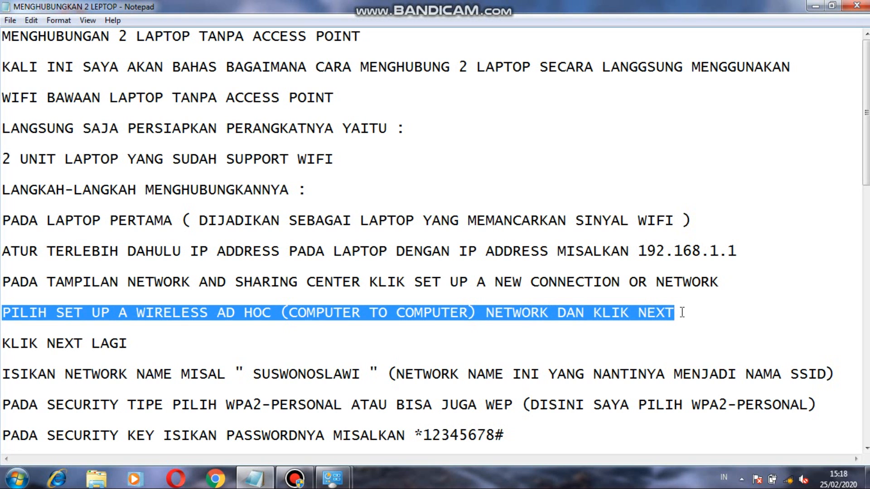
mouse_move(332, 478)
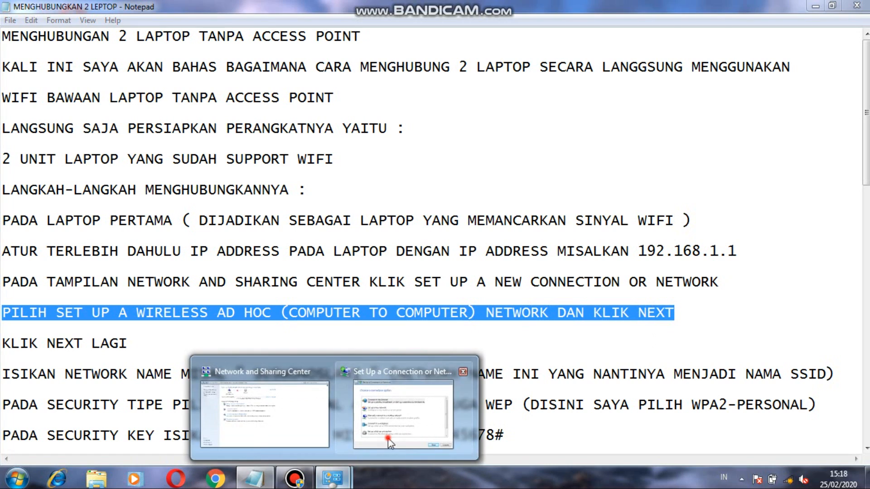
left_click(387, 438)
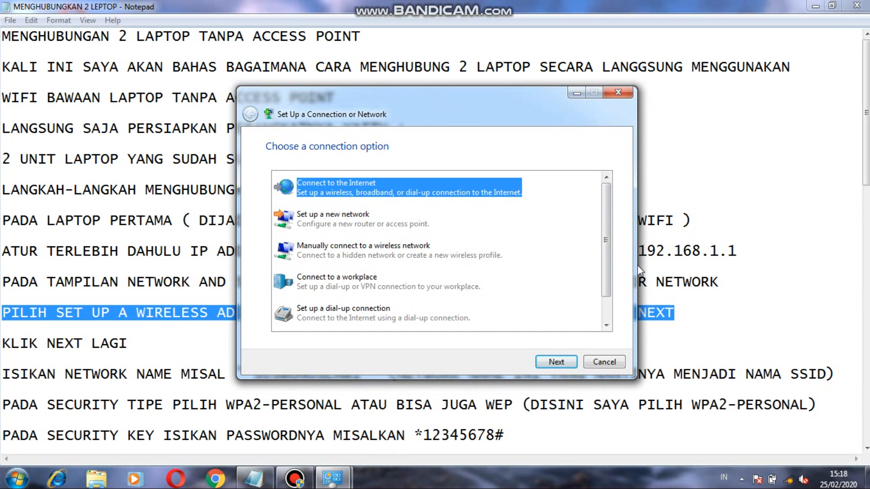
left_click_drag(604, 268, 610, 342)
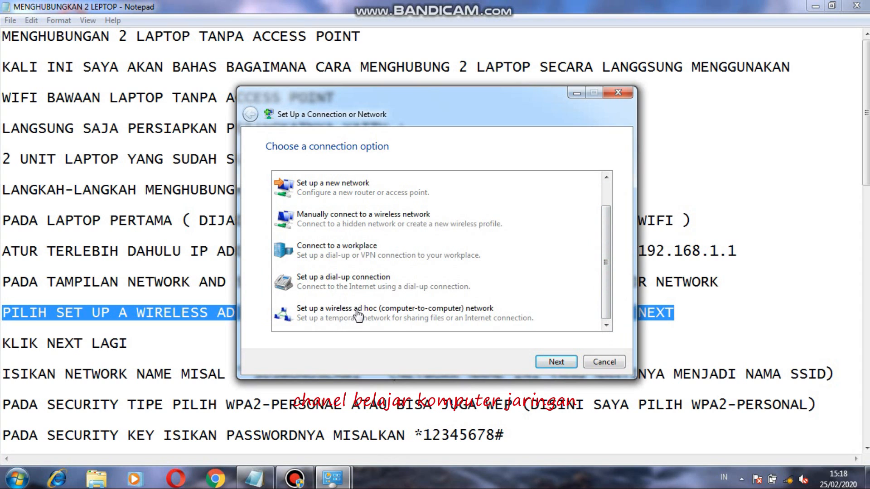
left_click(429, 312)
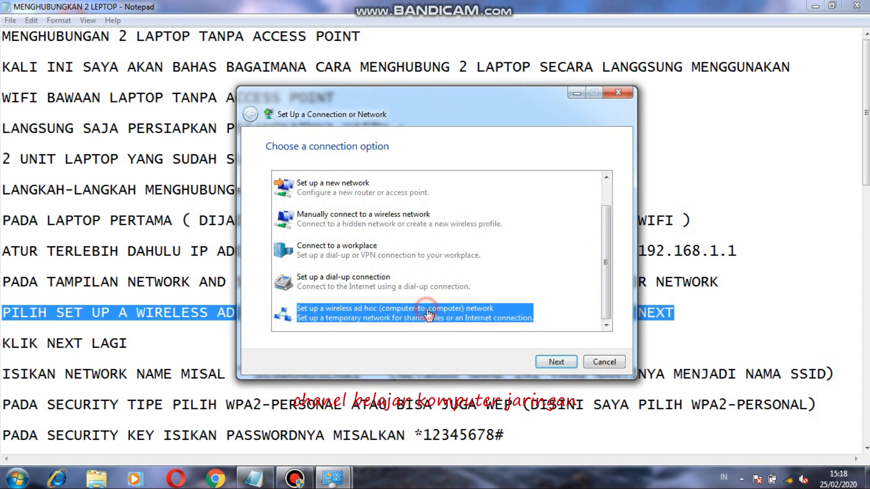
left_click(557, 362)
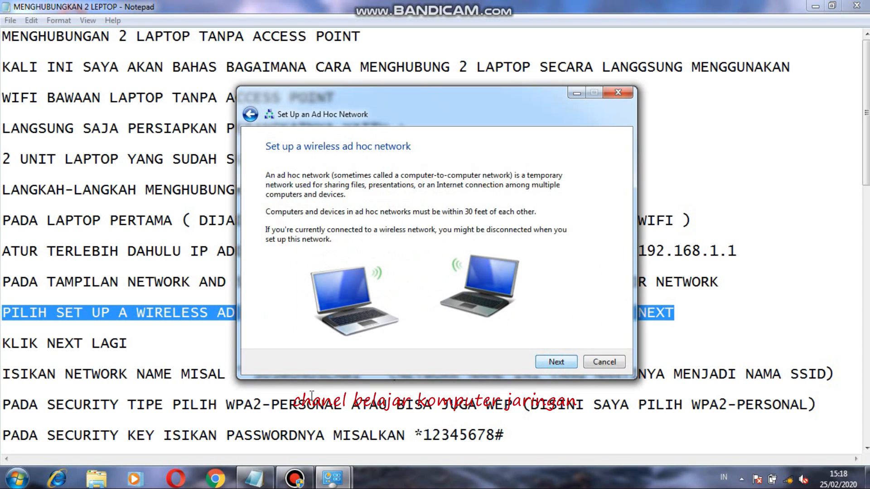
Highlight the "KLIK NEXT LAGI" note, and advance the ad hoc wizard past its introduction to the network name and security options.
left_click(262, 480)
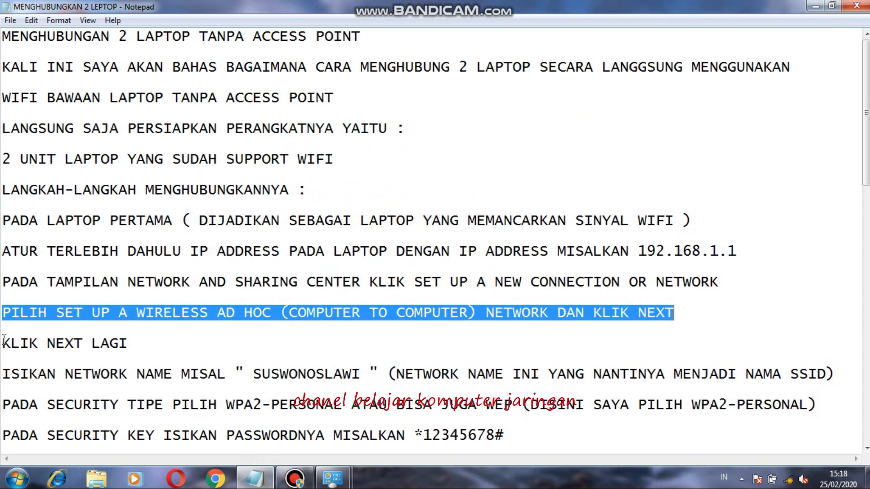
left_click_drag(2, 343, 142, 343)
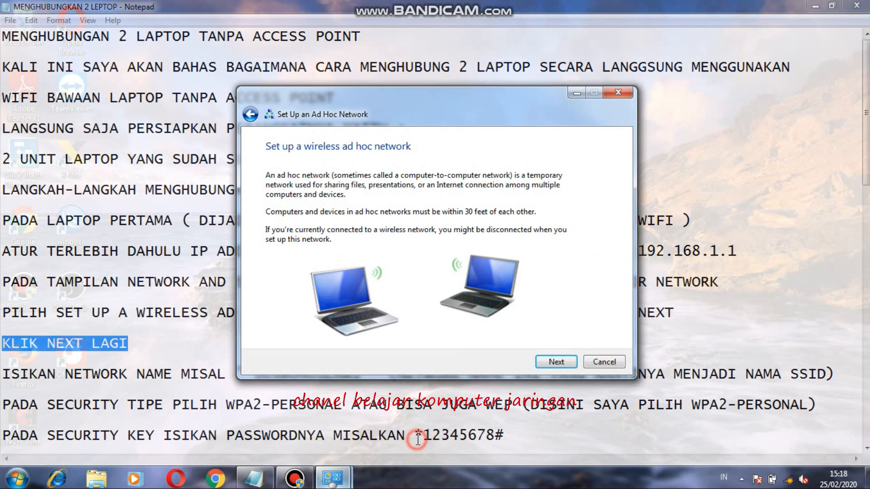
left_click(404, 449)
left_click(557, 362)
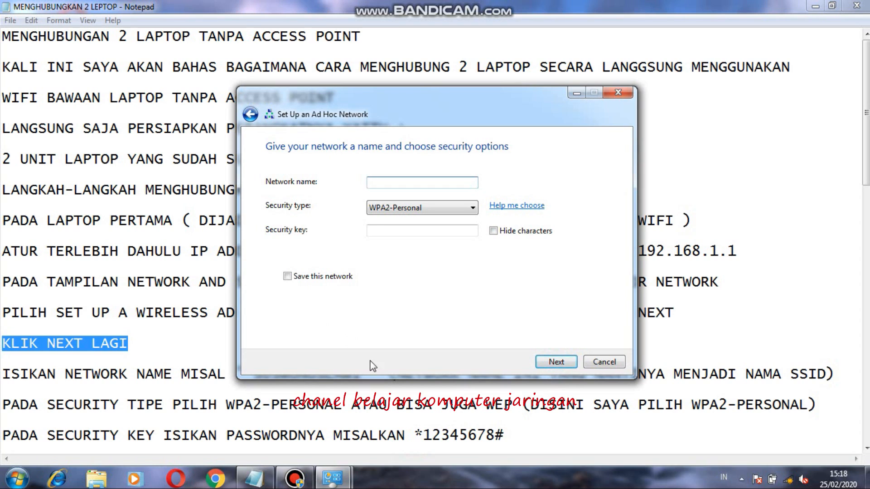
Highlight the network name instruction in Notepad, and name the ad hoc network SUSWONOSLAWI in the setup wizard.
left_click(255, 478)
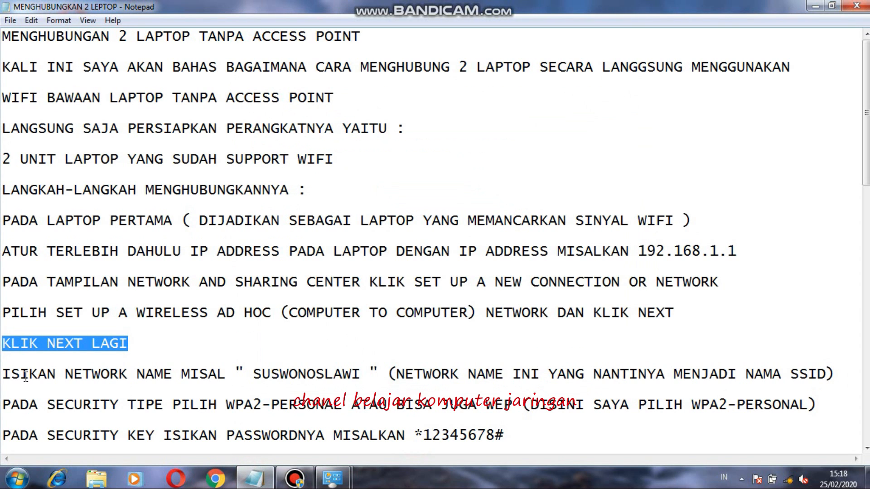
left_click_drag(3, 374, 839, 370)
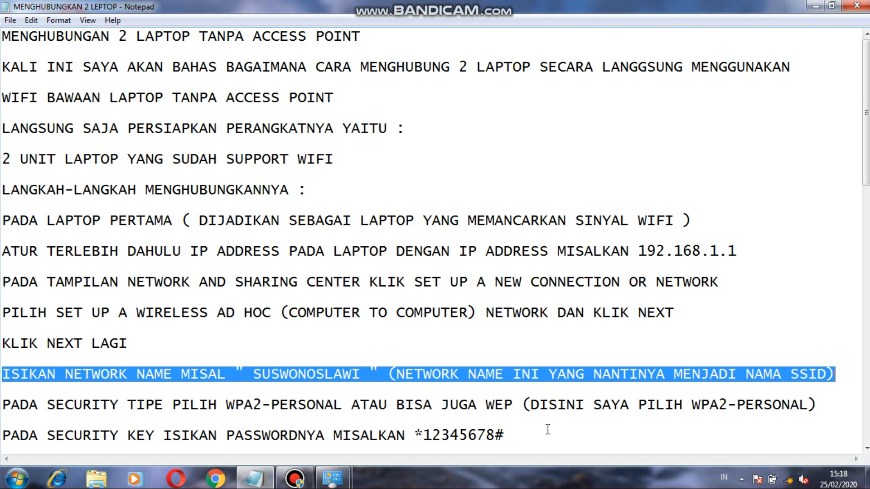
mouse_move(332, 478)
left_click(419, 433)
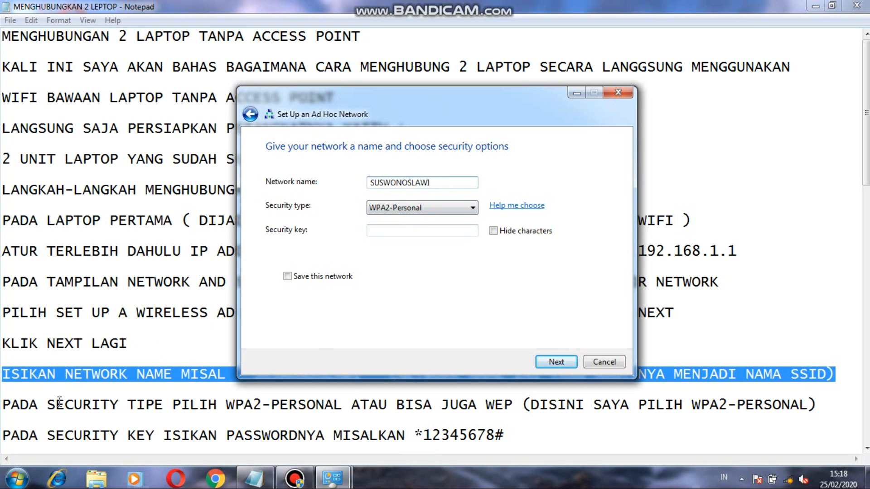
Highlight the security type instruction in the notes, and choose WPA2-Personal as the ad hoc network's security type.
left_click(5, 401)
left_click_drag(4, 401, 836, 404)
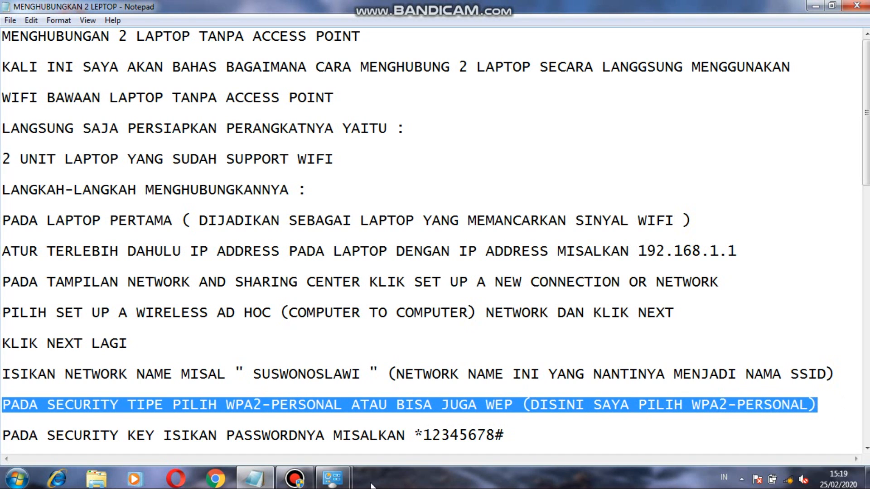
mouse_move(335, 478)
left_click(408, 399)
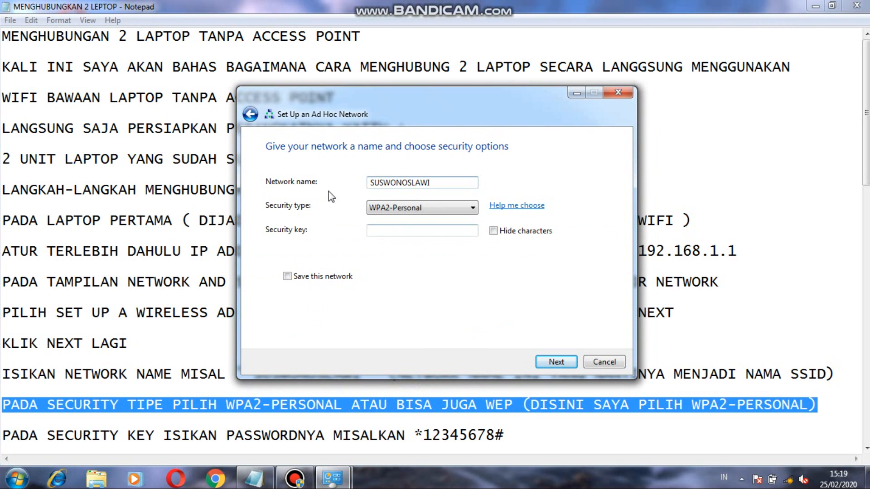
left_click(473, 208)
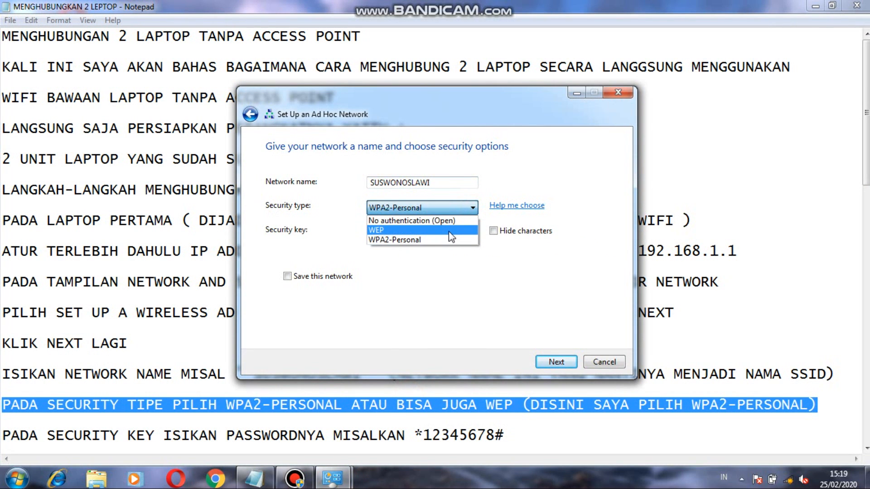
left_click(442, 241)
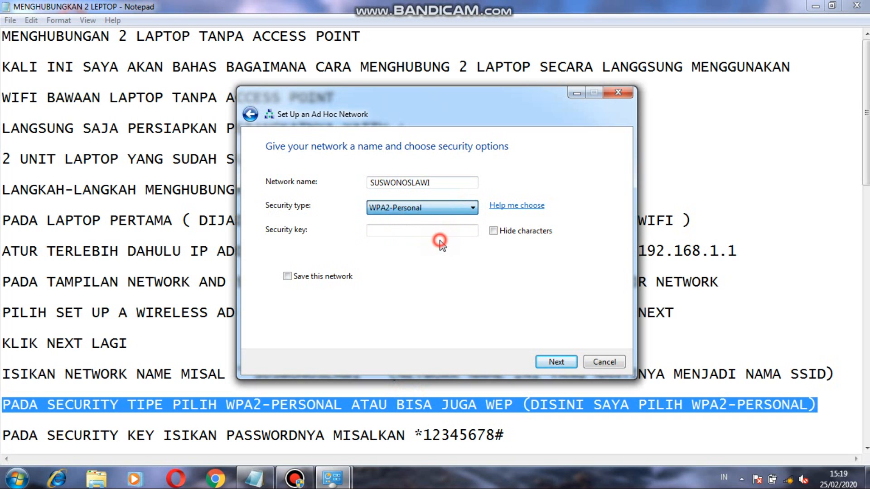
Highlight the security key instruction in the notes, and enter the network's security key in the ad hoc wizard.
left_click(253, 479)
left_click_drag(5, 436, 509, 371)
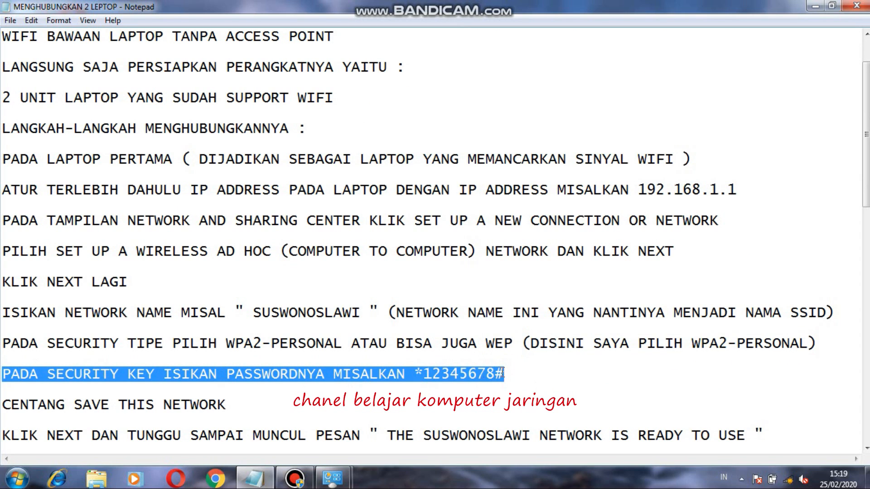
mouse_move(335, 480)
left_click(403, 408)
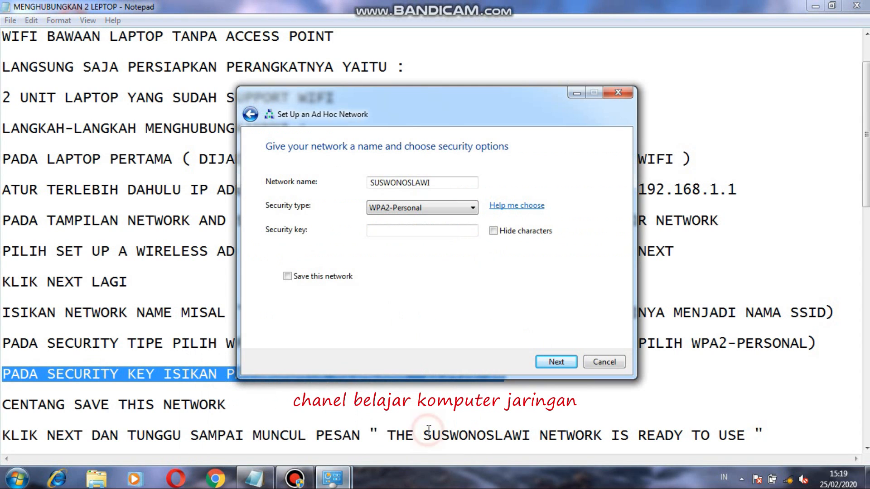
left_click(387, 230)
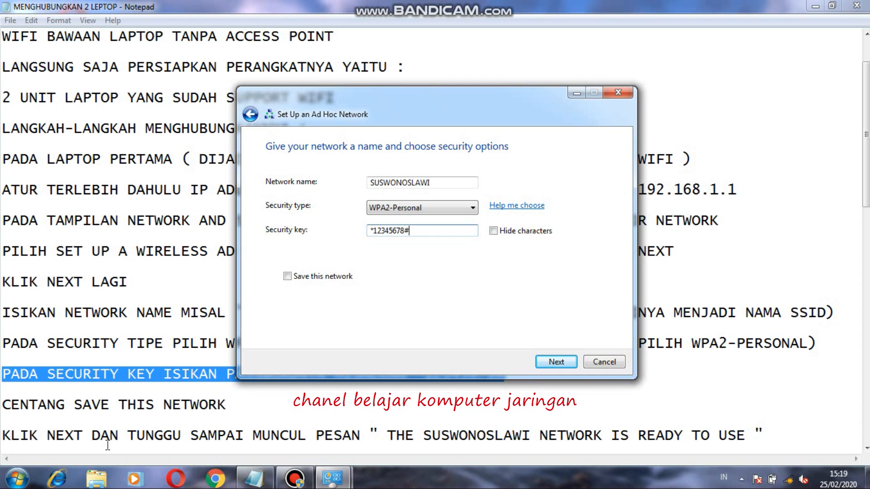
Highlight the "CENTANG SAVE THIS NETWORK" note, and enable Save this network in the ad hoc wizard.
left_click_drag(5, 405, 242, 401)
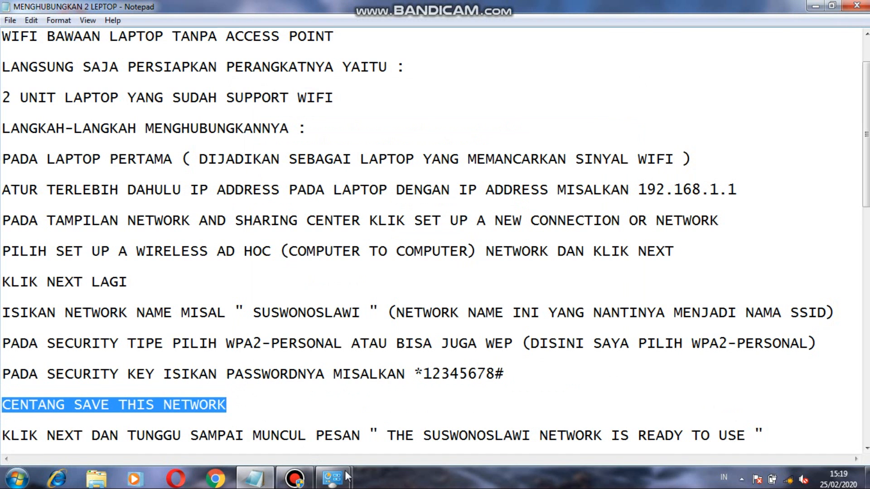
mouse_move(332, 478)
left_click(410, 430)
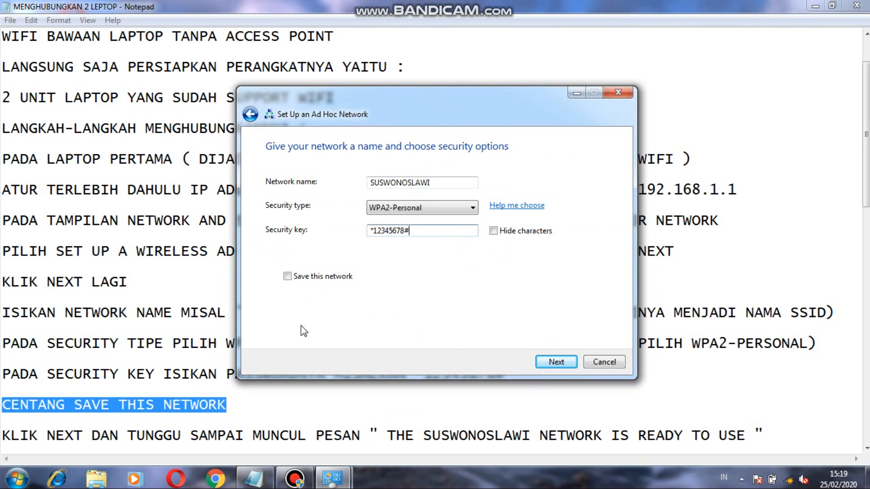
left_click(290, 277)
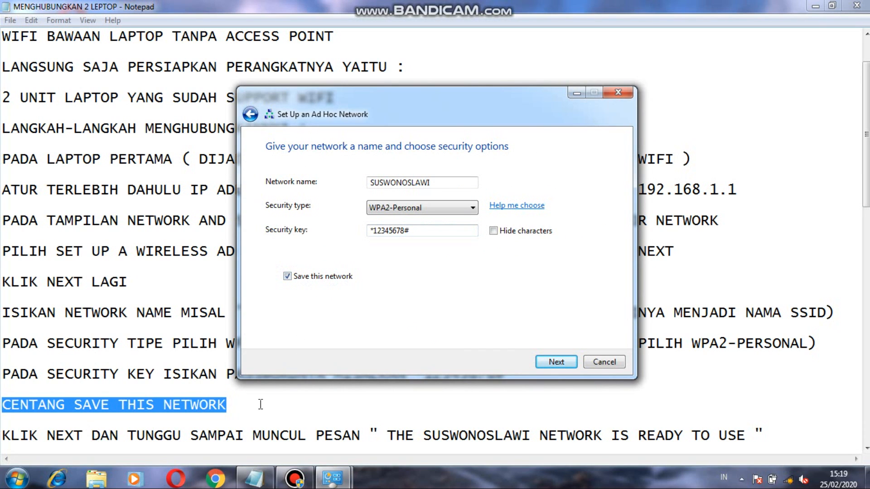
Highlight the note about continuing until the network is ready, and create the SUSWONOSLAWI ad hoc network.
left_click_drag(4, 436, 777, 370)
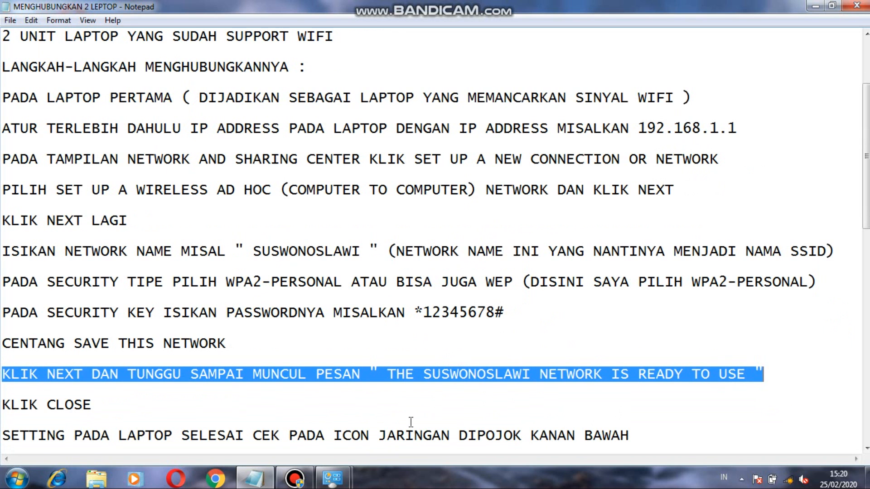
mouse_move(332, 478)
left_click(403, 390)
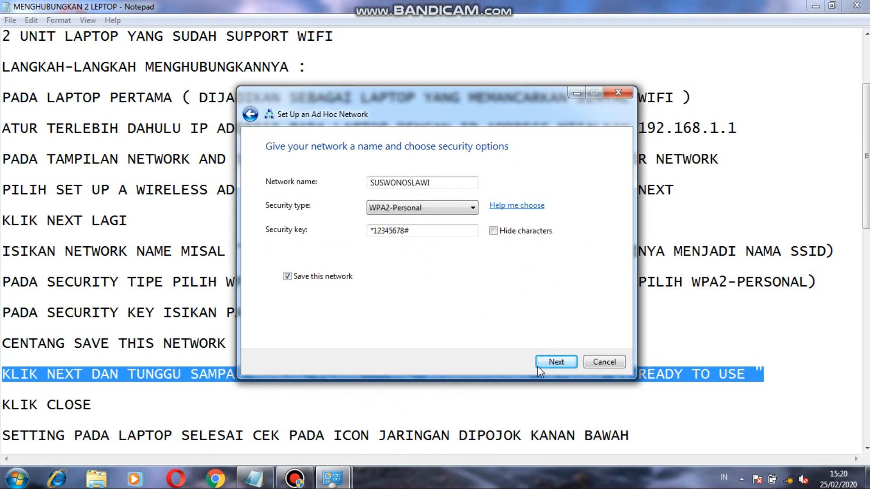
left_click(552, 364)
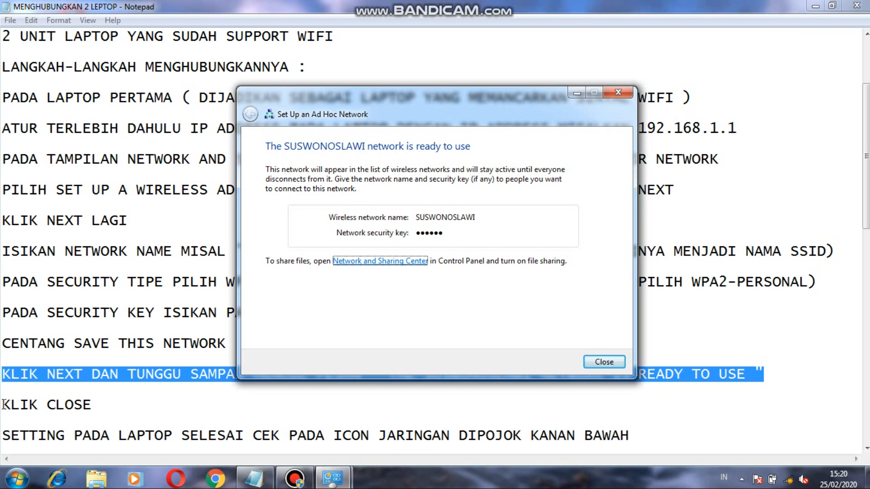
Highlight the "KLIK CLOSE" note, and close the finished ad hoc network wizard.
left_click_drag(3, 404, 91, 408)
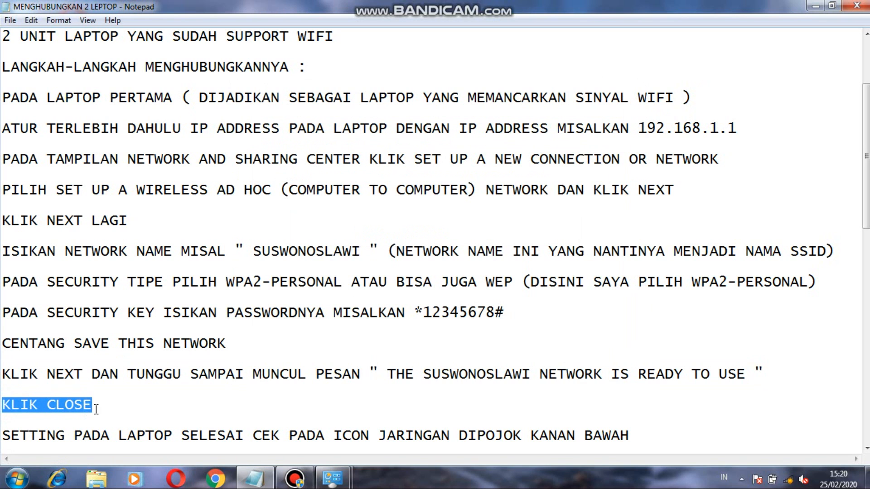
left_click(333, 478)
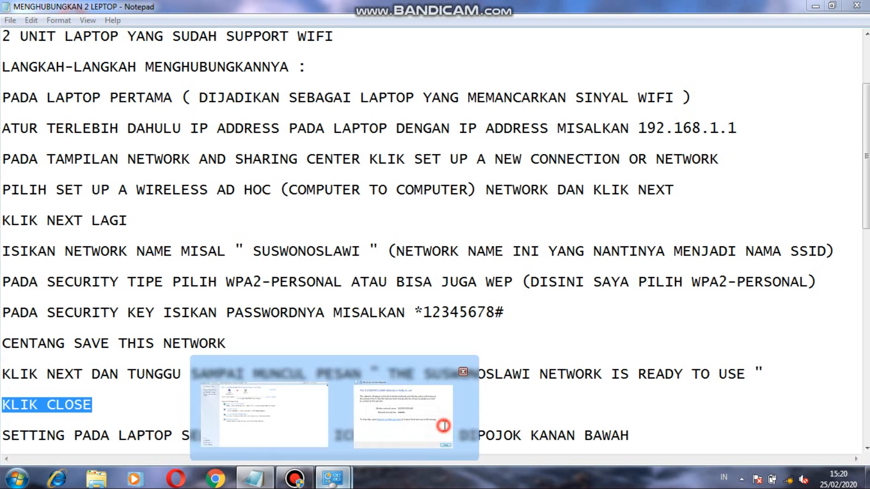
left_click(444, 426)
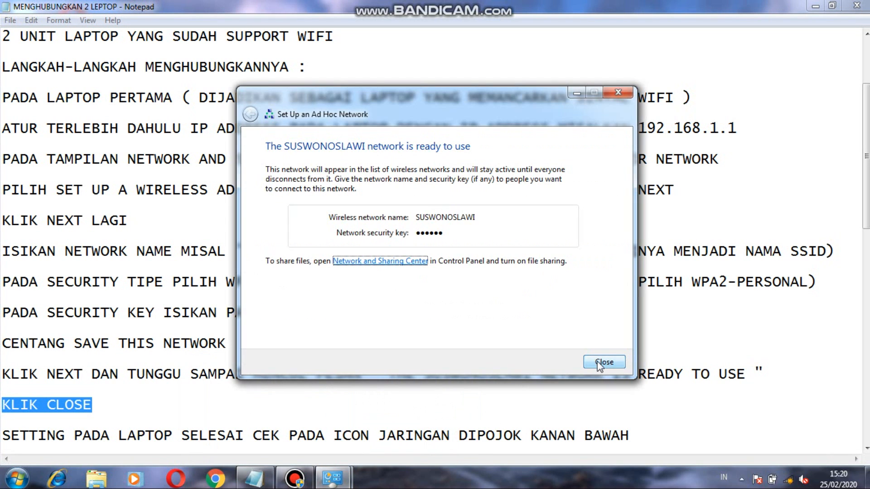
left_click(599, 362)
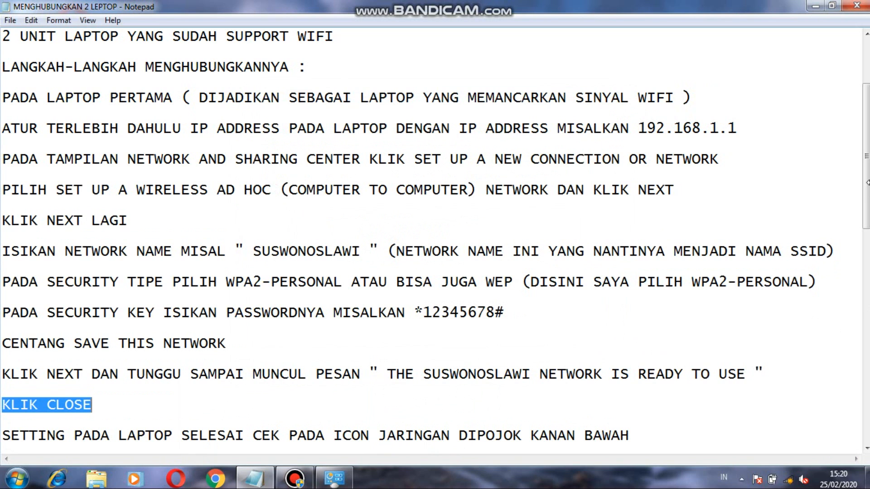
Insert the word "PERTAMA" after "SETTING PADA LAPTOP" in the note about checking the network icon.
left_click_drag(863, 187, 864, 313)
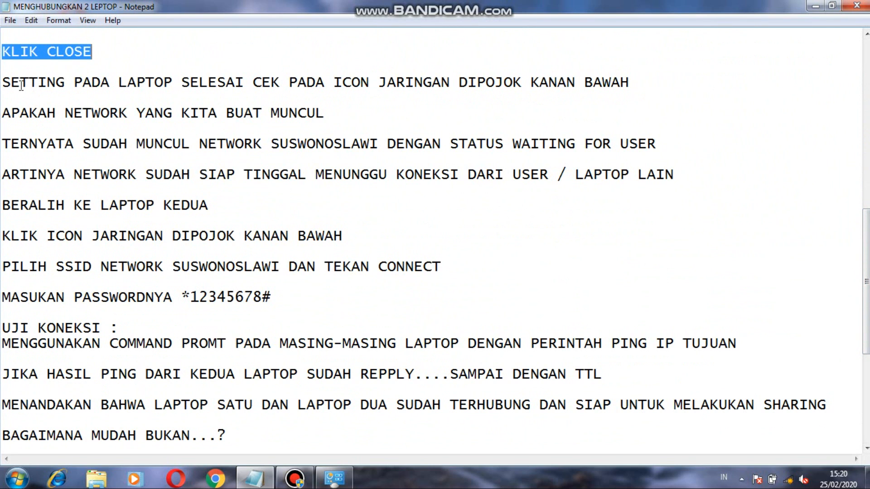
left_click_drag(5, 82, 191, 83)
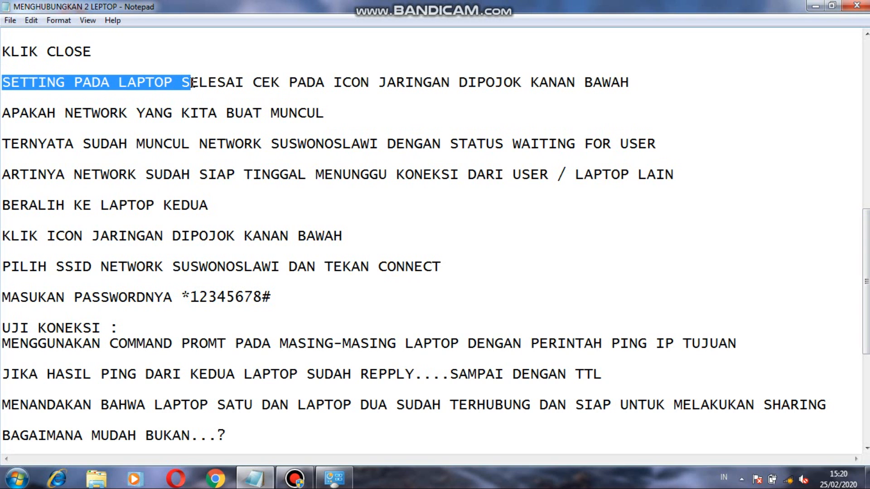
left_click(186, 83)
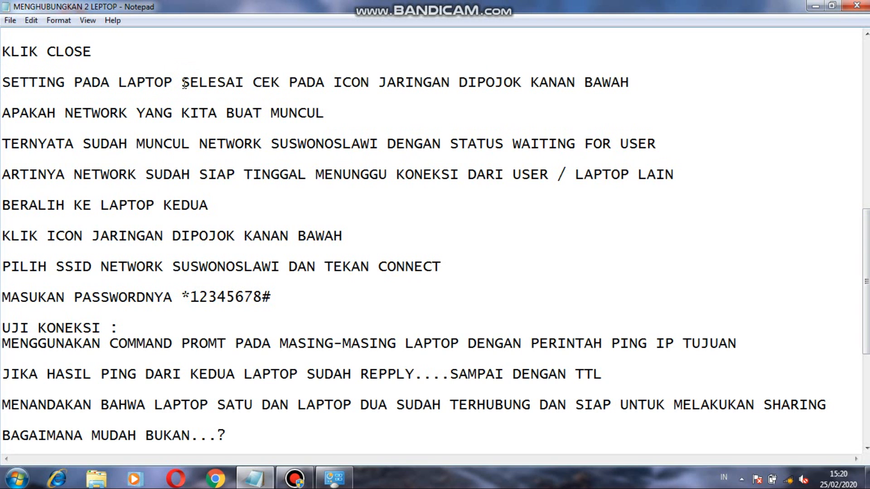
type("PERTAMA")
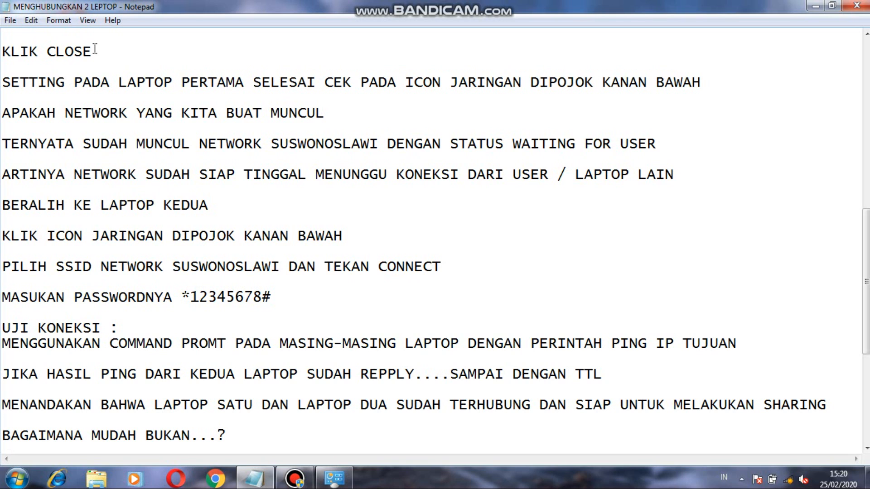
Highlight the notes about checking the network icon, and look for the created network among the available wireless connections.
left_click_drag(6, 82, 711, 82)
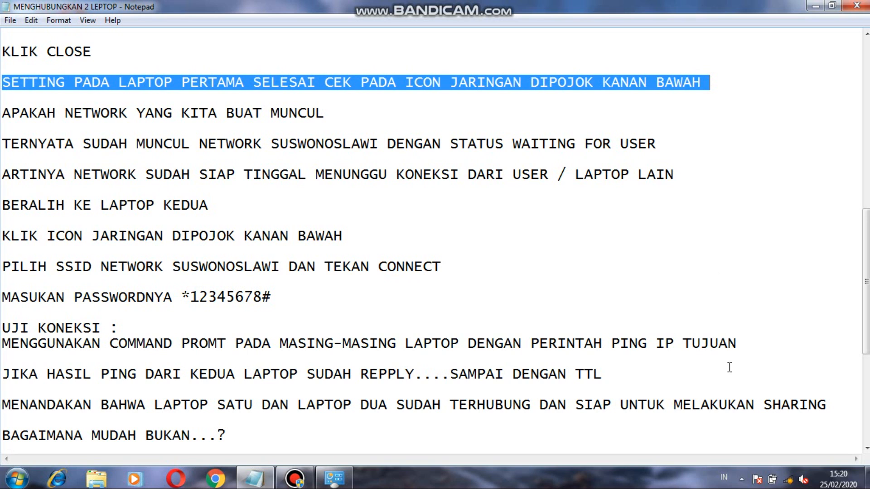
left_click(788, 483)
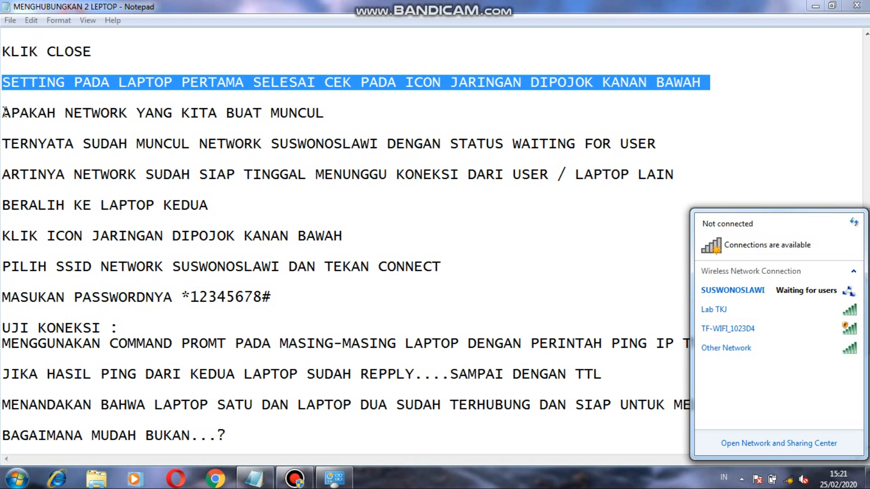
left_click_drag(3, 112, 333, 114)
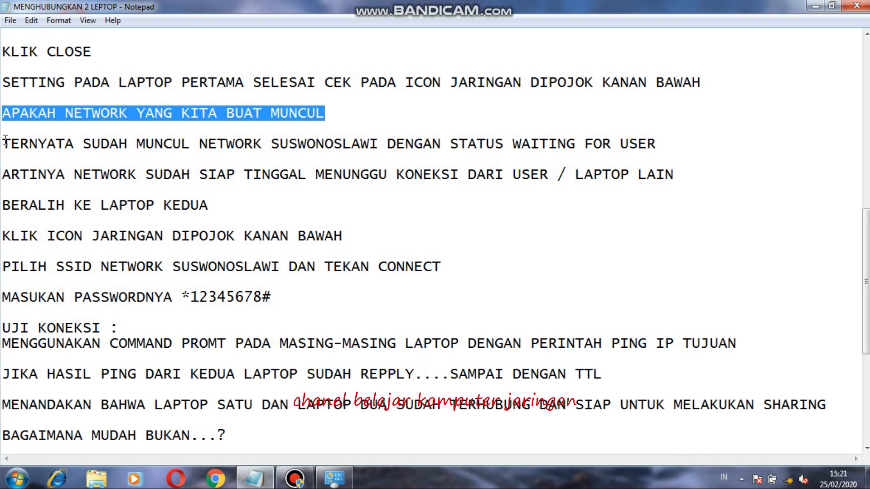
Check the SUSWONOSLAWI network's status in the wireless connections list, highlighting the notes on the waiting status and its meaning.
left_click_drag(5, 142, 656, 145)
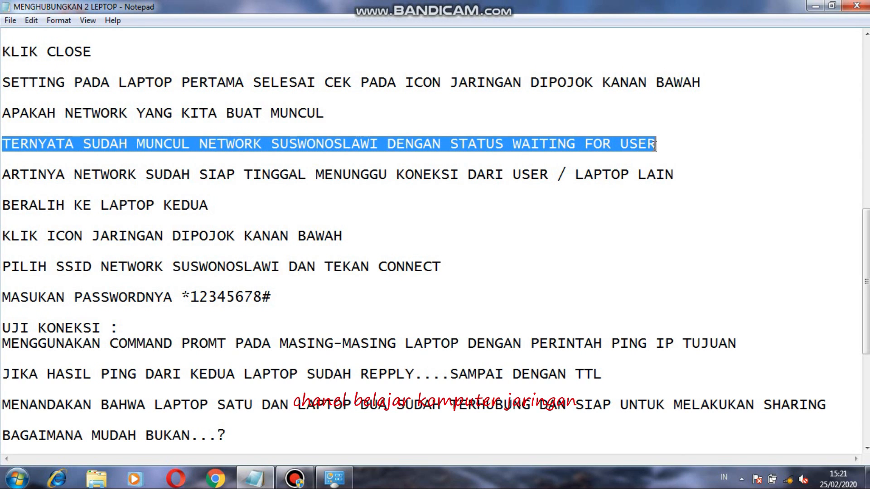
left_click(789, 479)
mouse_move(787, 294)
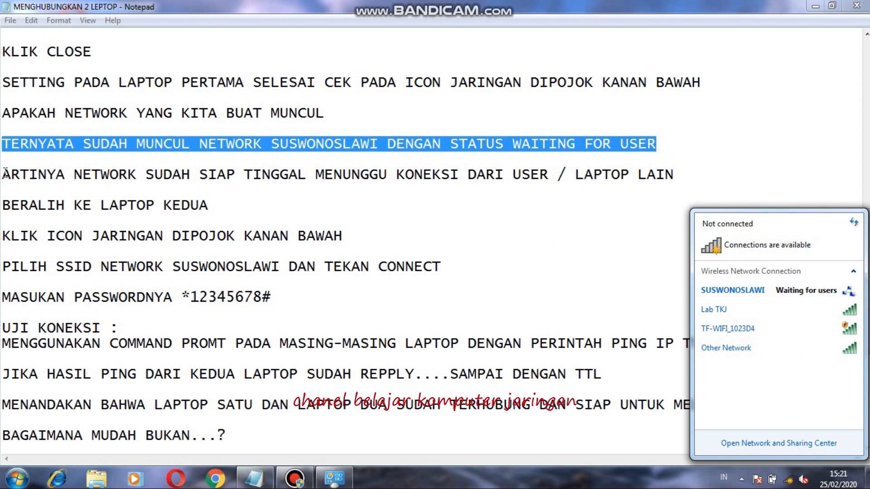
left_click_drag(4, 174, 680, 180)
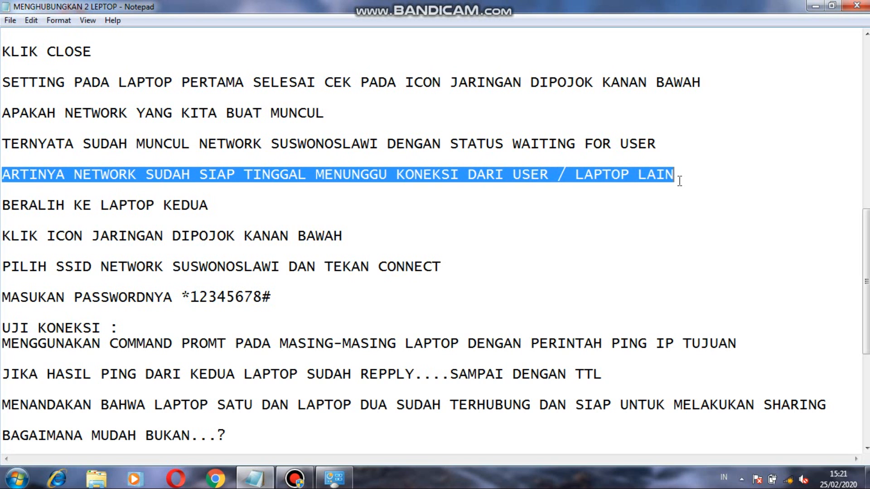
left_click(297, 478)
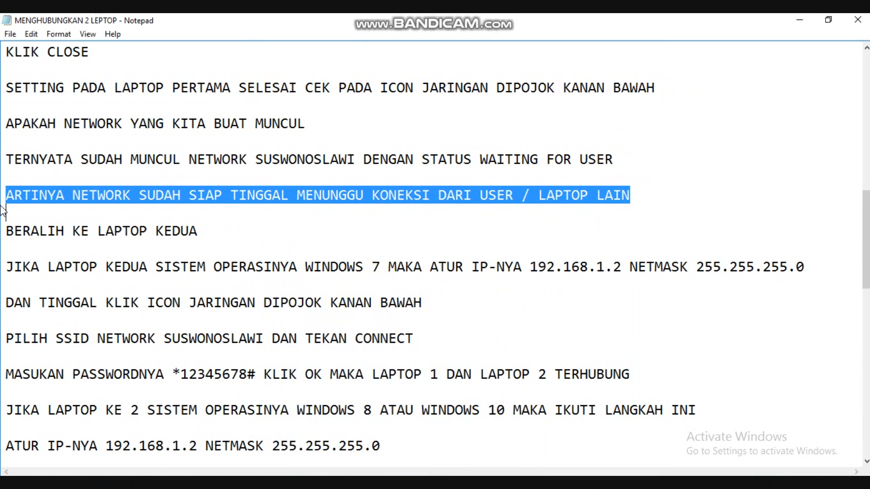
Highlight the second-laptop notes in turn, from switching laptops and the Windows 7 IP settings to connecting to the SUSWONOSLAWI SSID.
left_click_drag(5, 231, 203, 229)
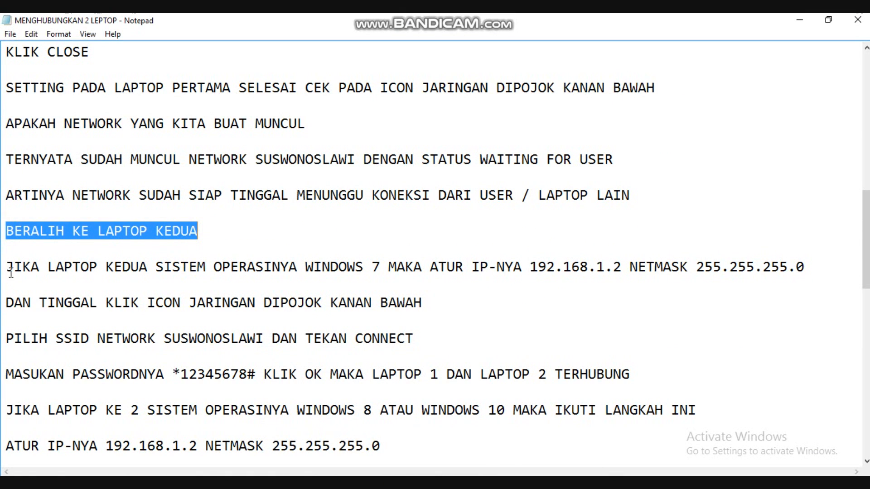
left_click_drag(9, 267, 809, 264)
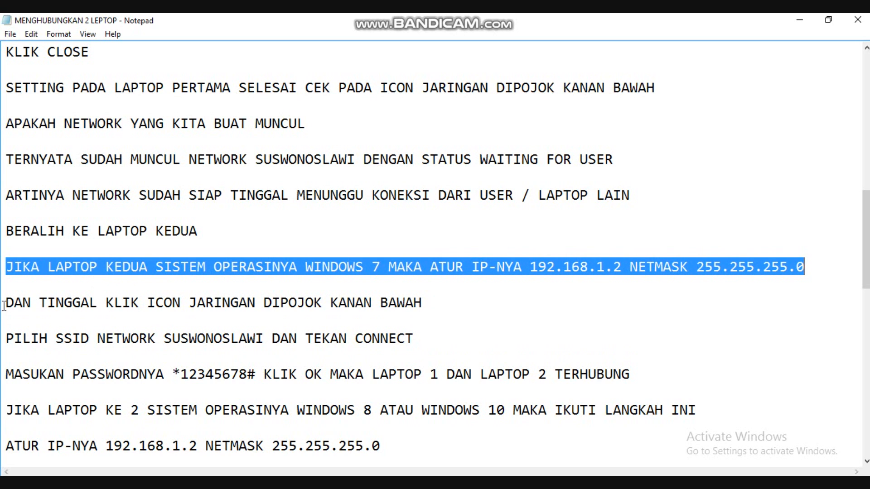
left_click_drag(8, 302, 430, 299)
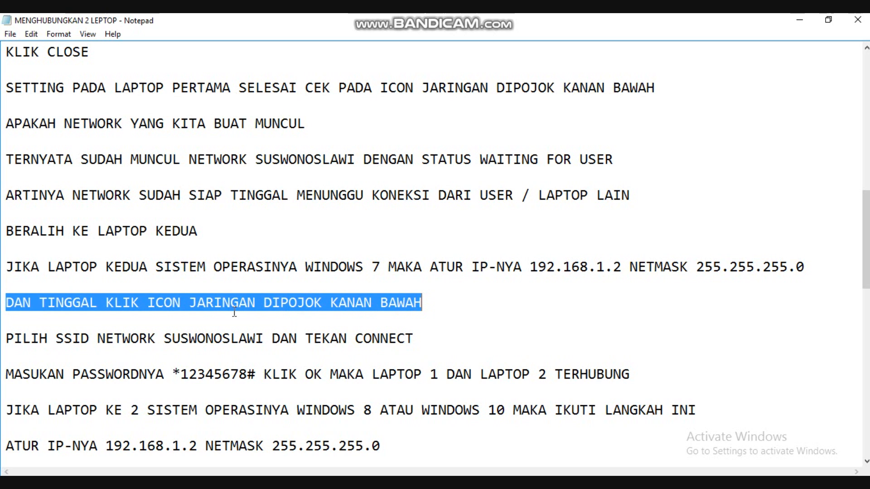
left_click_drag(8, 338, 431, 336)
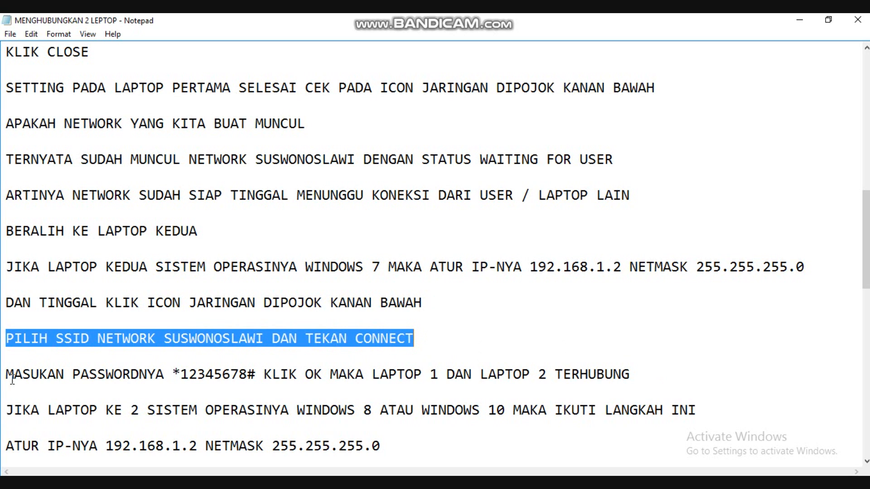
Highlight the note about entering the network password, and select SUSWONOSLAWI among the available wireless networks to view its connection options.
left_click_drag(7, 374, 643, 373)
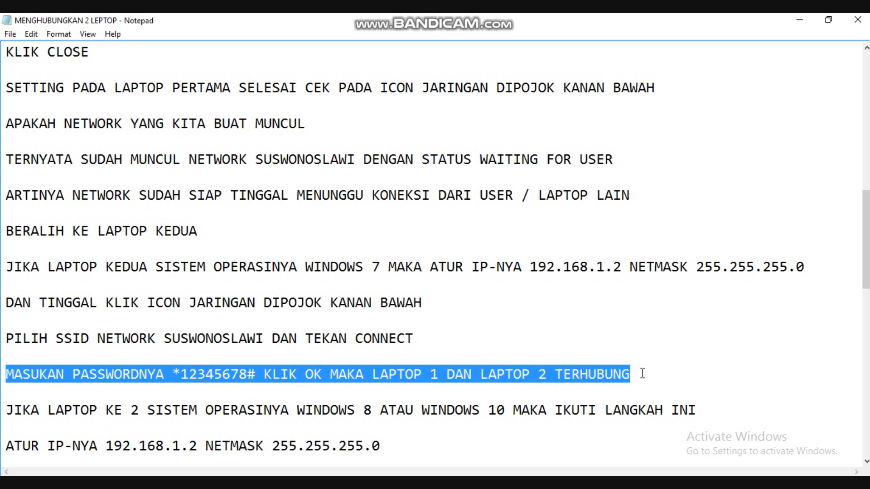
left_click(766, 482)
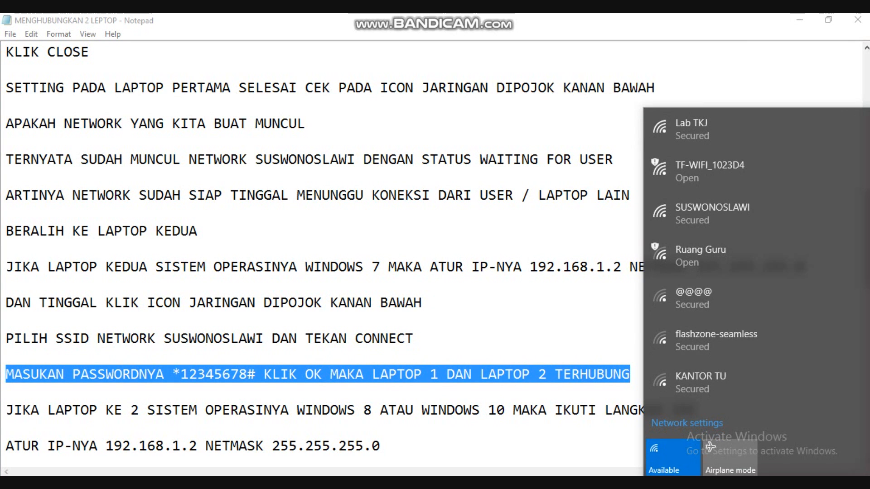
left_click(717, 219)
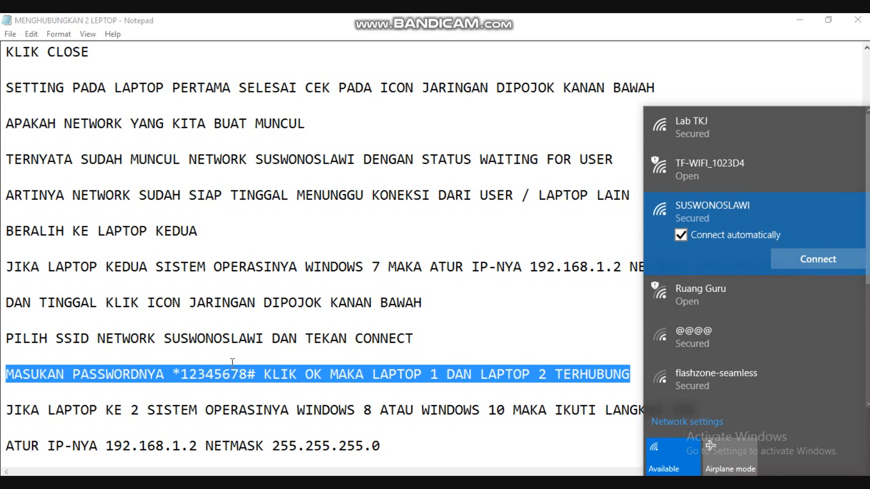
Highlight the note introducing the Windows 8 or Windows 10 procedure and the note on its IP address and netmask.
left_click(7, 410)
left_click_drag(6, 410, 718, 410)
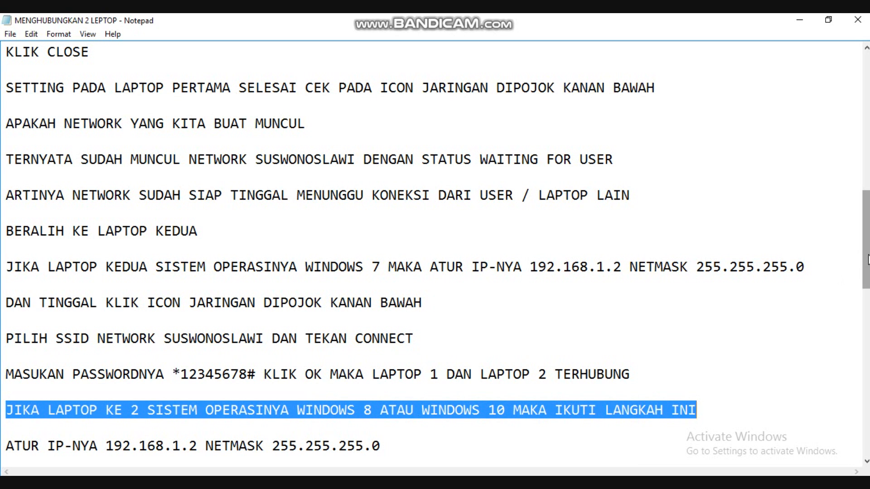
left_click_drag(861, 253, 865, 334)
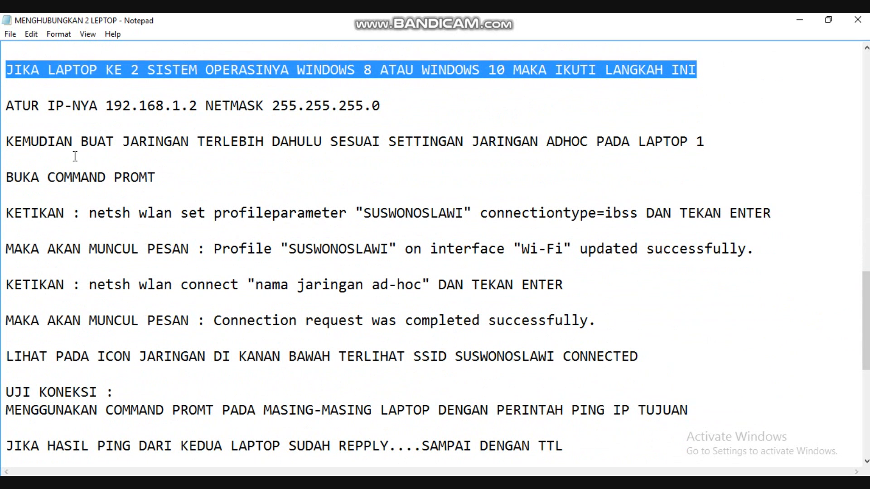
left_click_drag(5, 104, 385, 104)
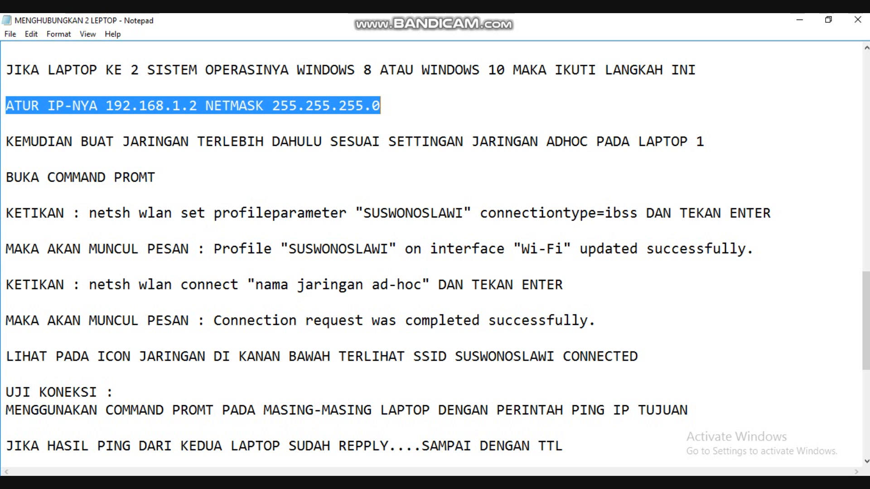
Open the Internet Protocol Version 4 (TCP/IPv4) properties of the Wi-Fi adapter from the network settings.
left_click(745, 483)
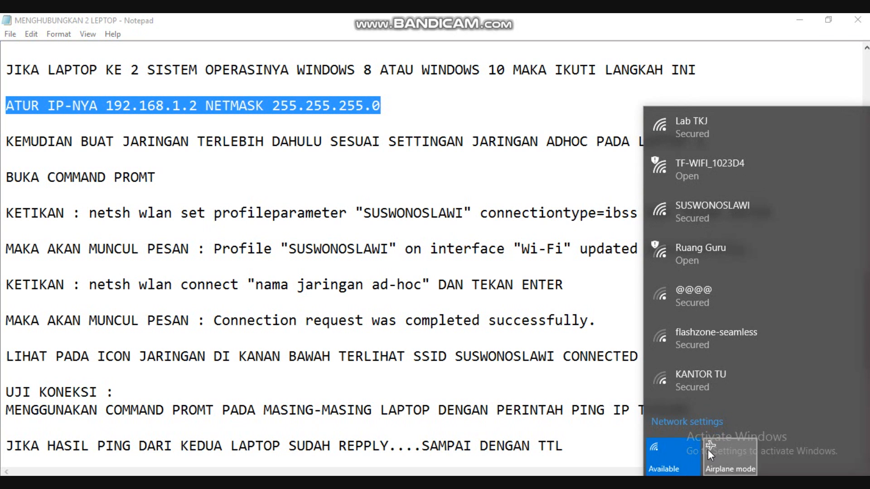
left_click(696, 423)
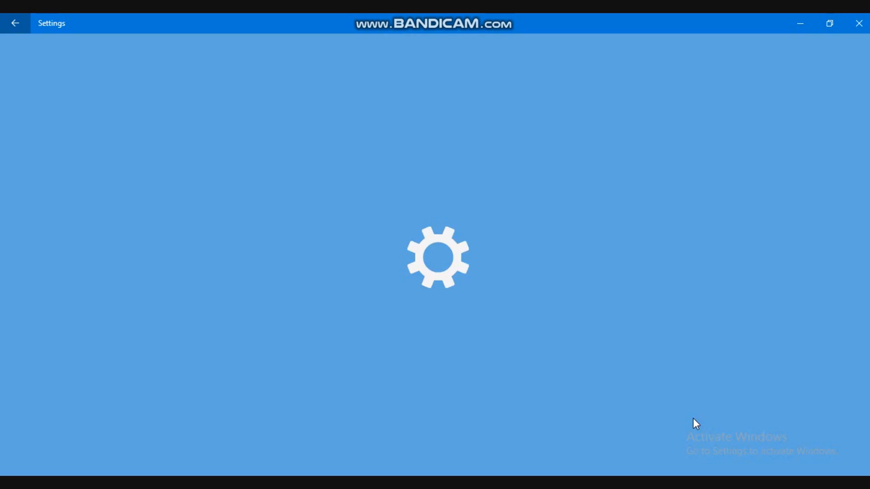
left_click(52, 240)
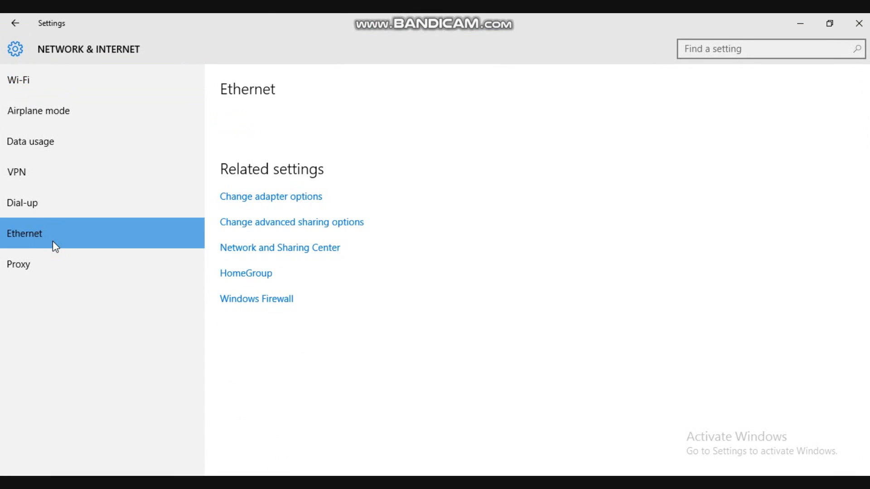
left_click(265, 200)
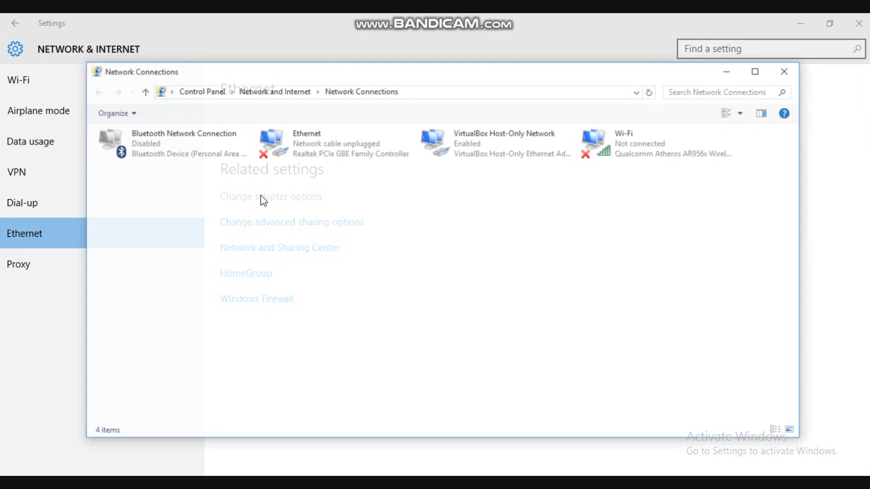
right_click(657, 149)
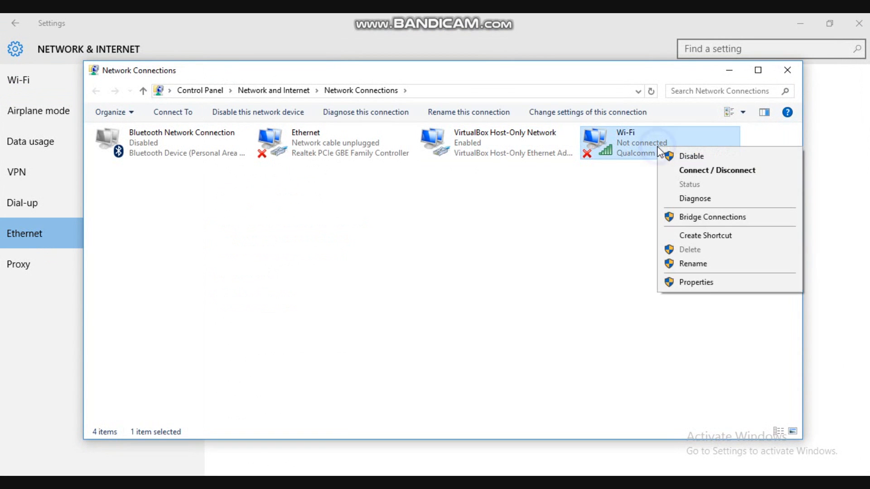
left_click(686, 283)
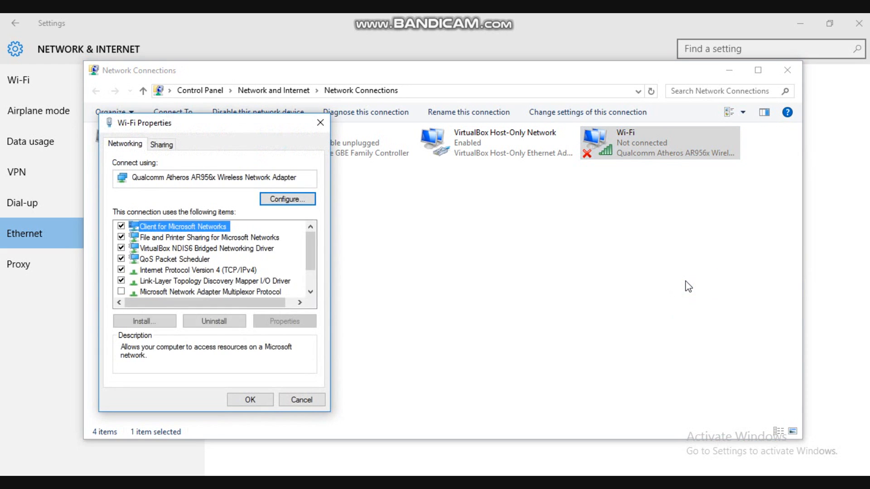
left_click(237, 270)
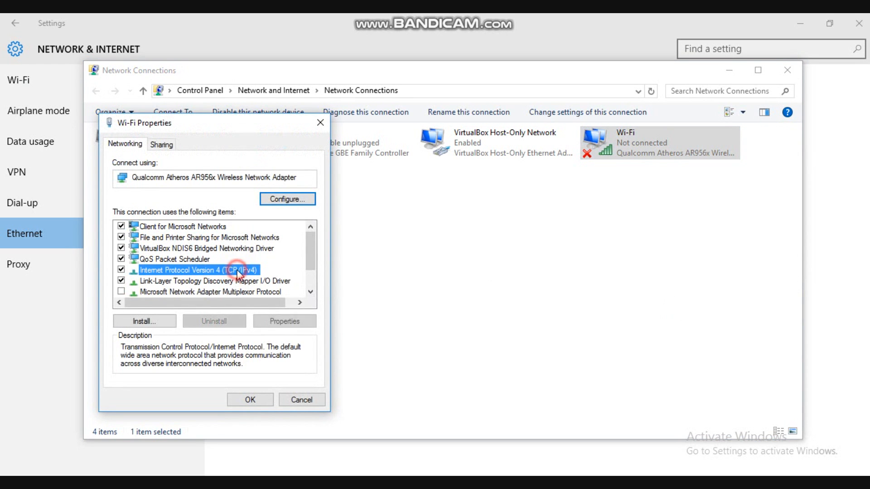
left_click(282, 323)
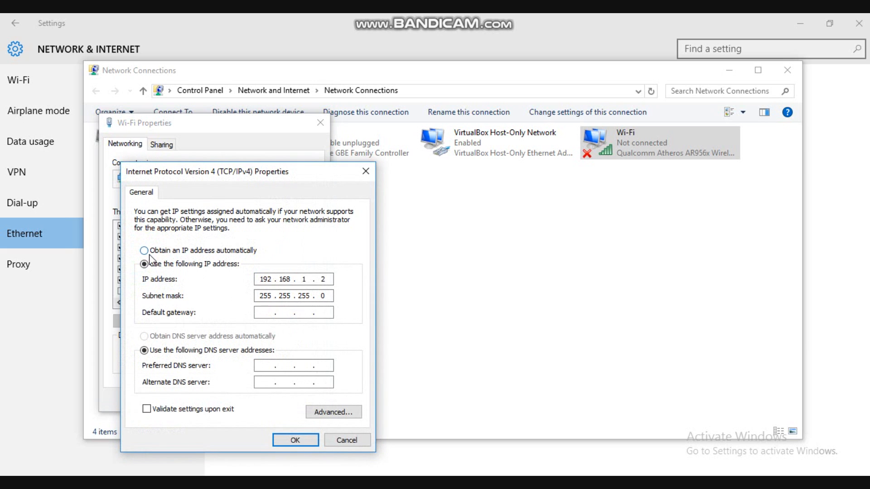
Clear the existing IPv4 configuration and assign the static IP address 192.168.1.2 with subnet mask 255.255.255.0.
left_click(153, 251)
left_click(144, 265)
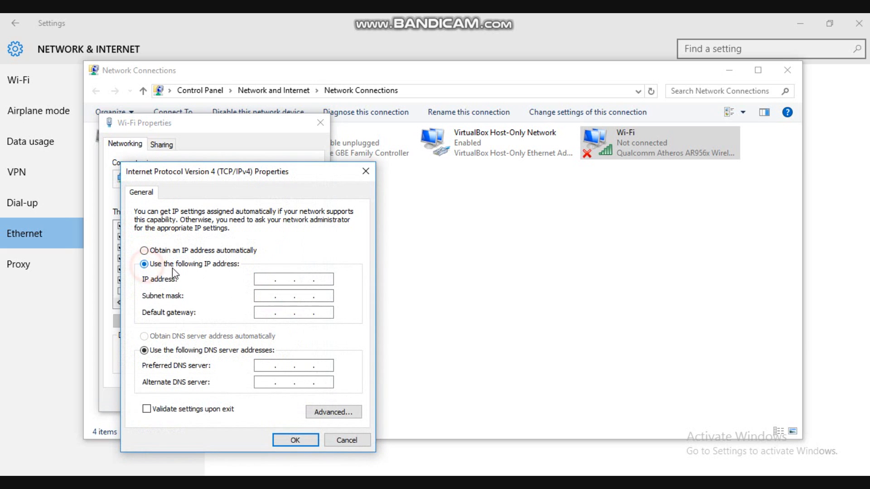
left_click(262, 278)
type("192 . 168 . 1 . 2")
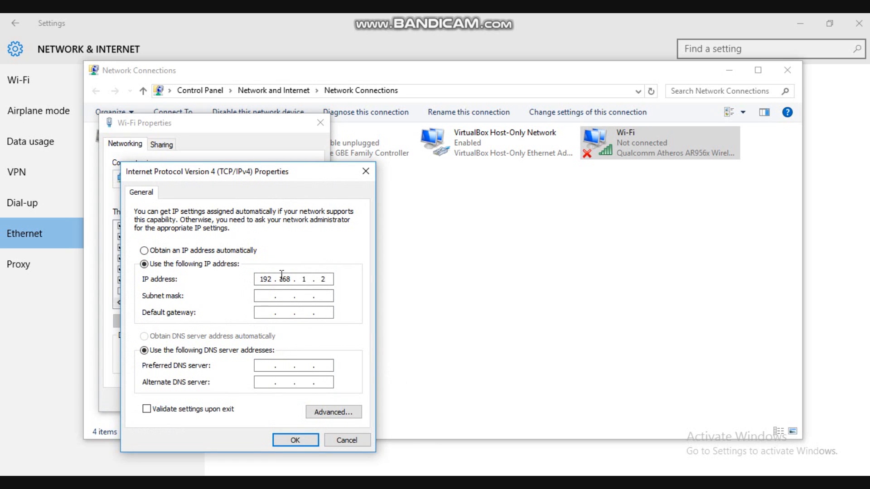
left_click(265, 297)
double_click(264, 279)
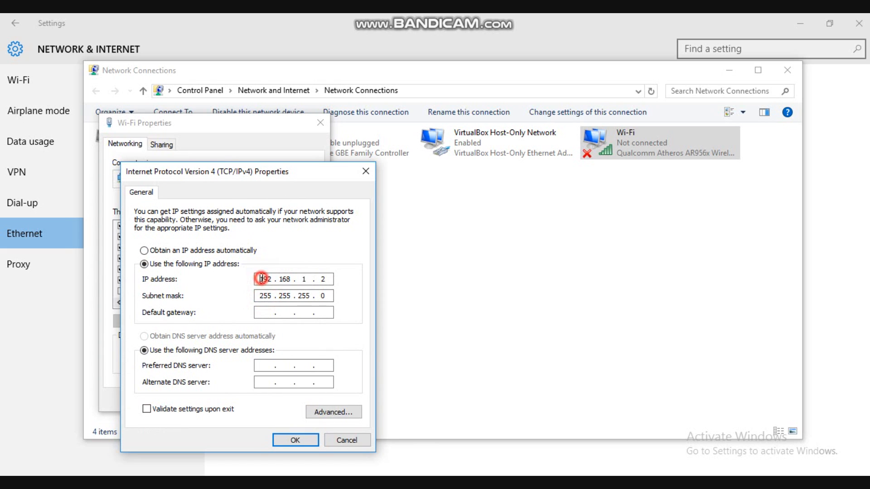
double_click(284, 278)
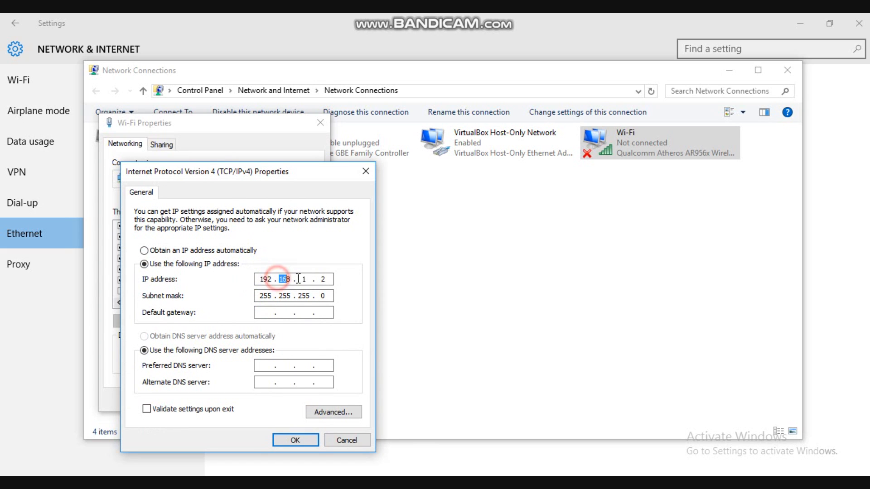
double_click(303, 278)
double_click(320, 280)
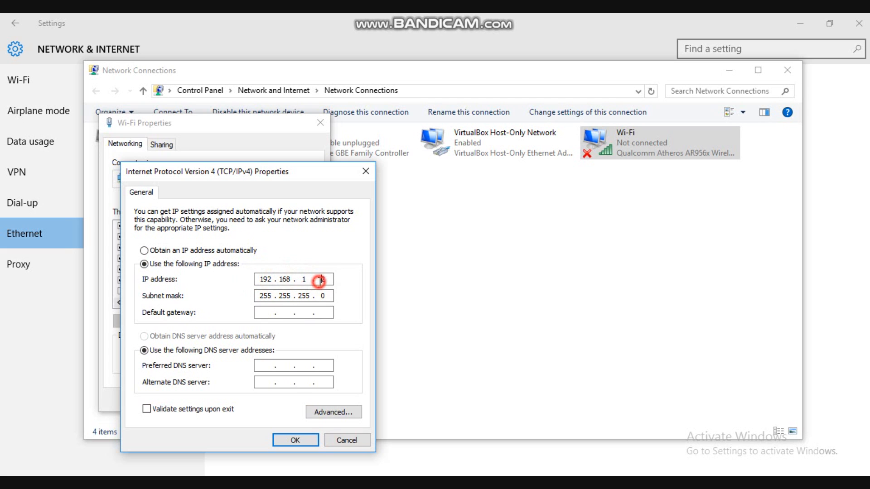
left_click(266, 298)
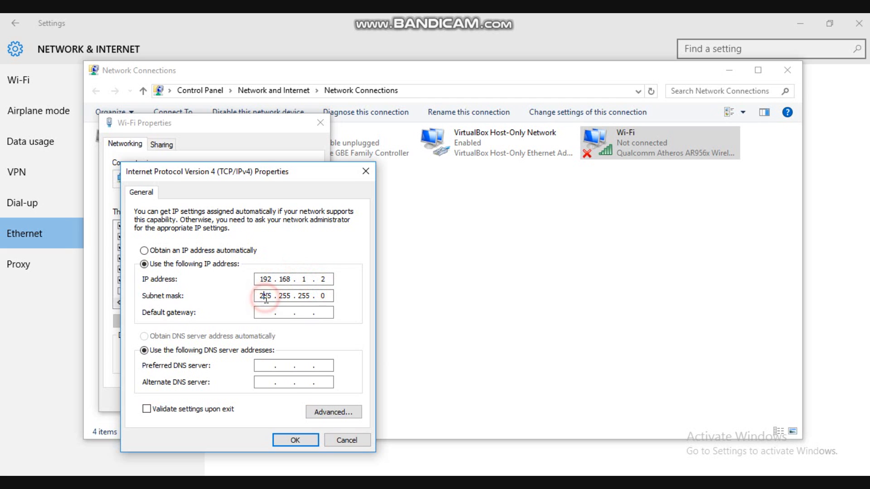
Apply the Wi-Fi adapter's IPv4 settings and close the network windows to return to the notes.
left_click(305, 440)
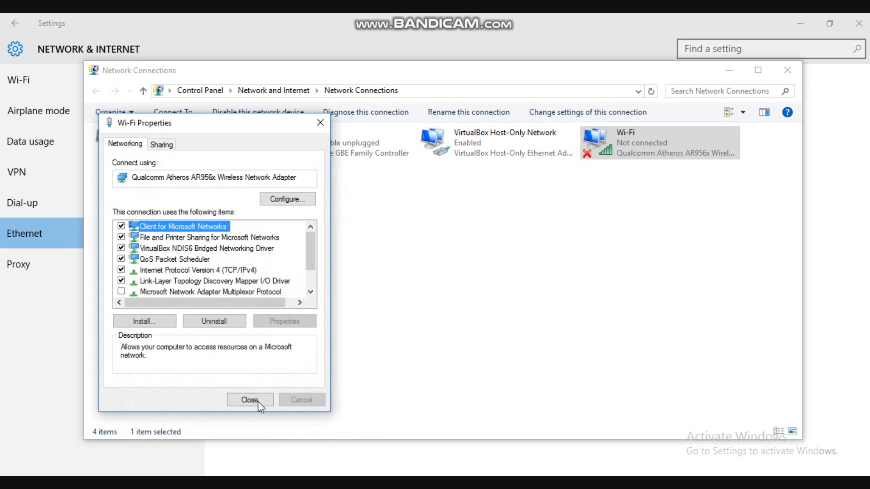
left_click(254, 402)
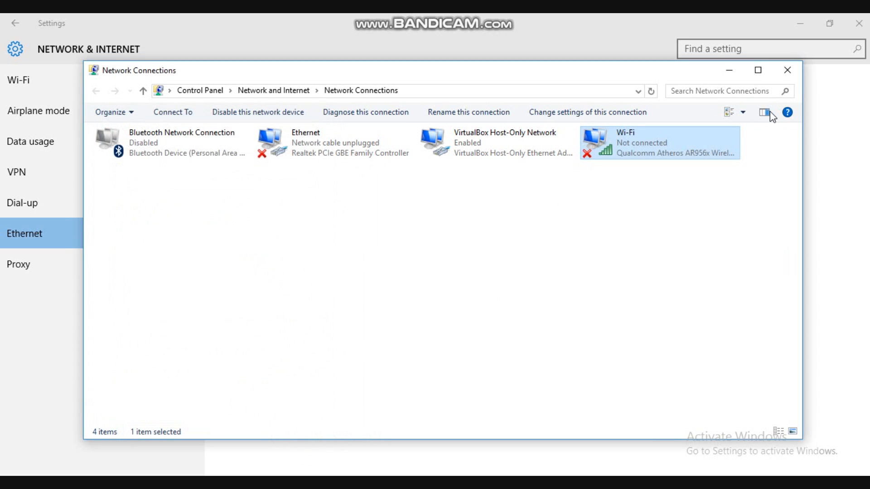
left_click(789, 70)
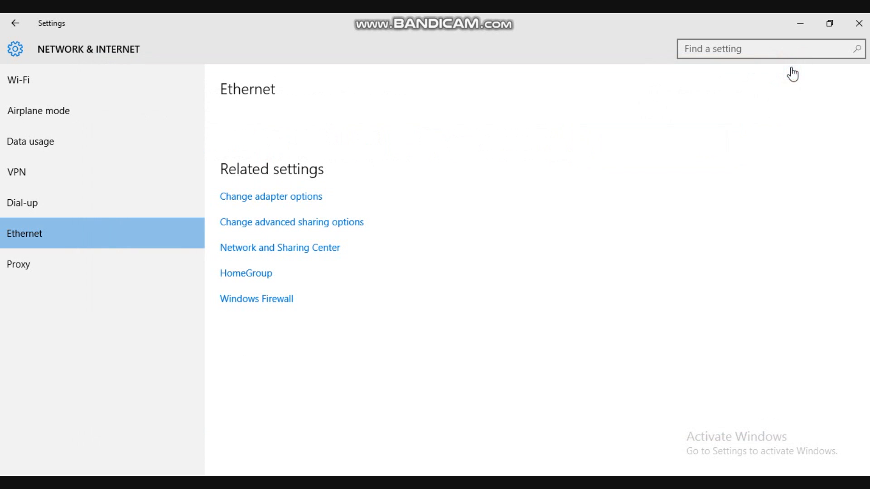
left_click(865, 27)
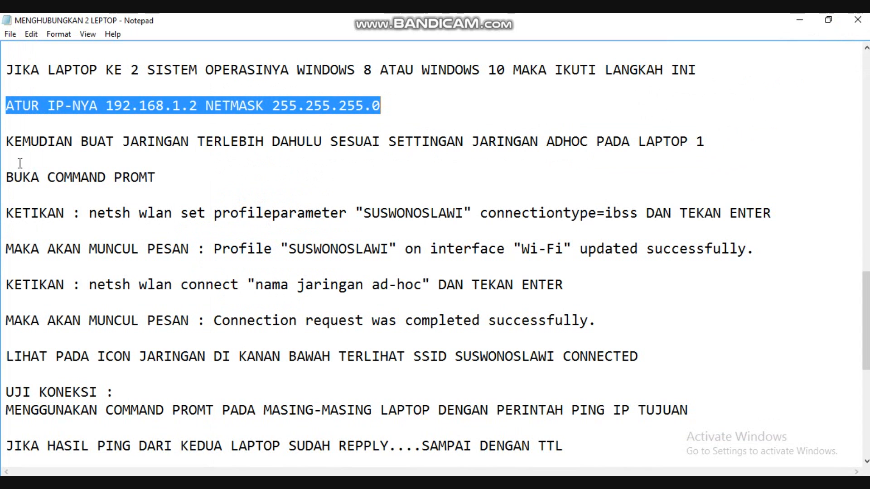
Highlight the note about first creating the network with laptop 1's ad hoc settings, and open the Network and Sharing Center.
left_click_drag(5, 141, 730, 146)
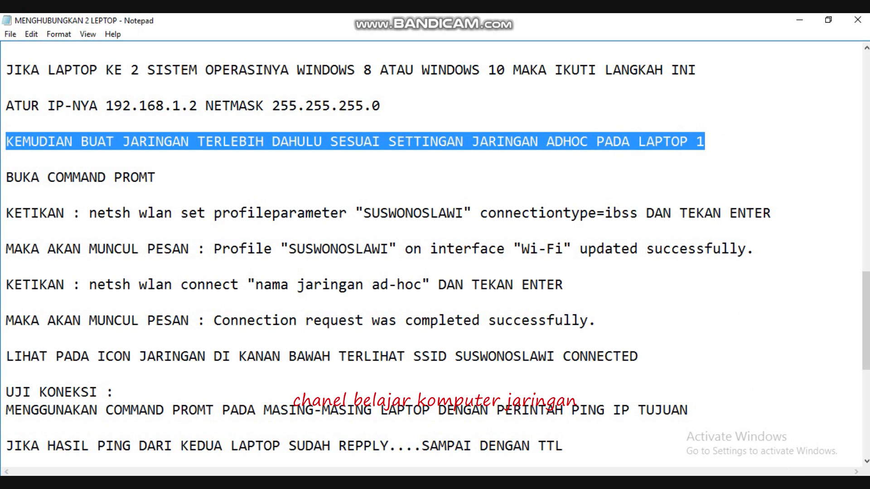
left_click(770, 485)
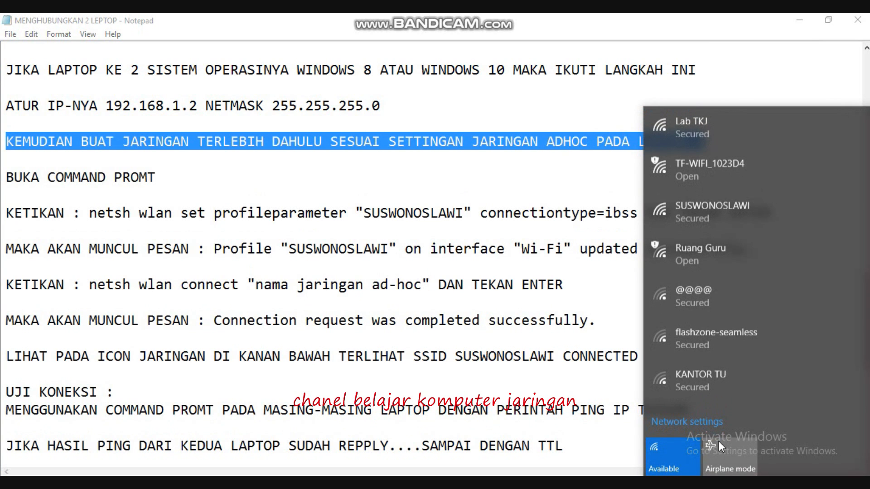
left_click(691, 424)
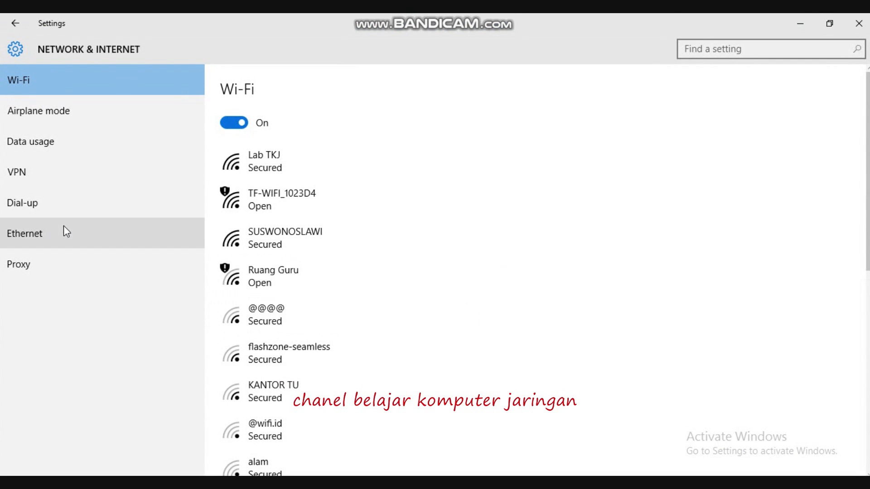
left_click(31, 231)
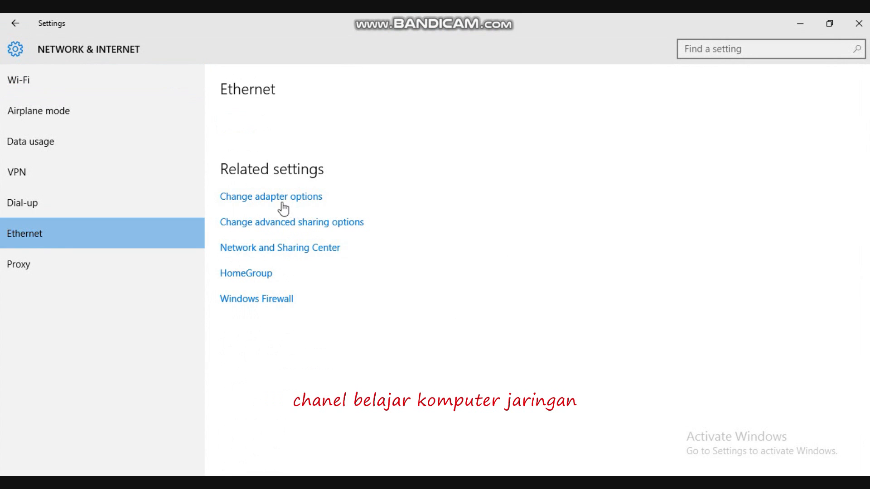
left_click(265, 252)
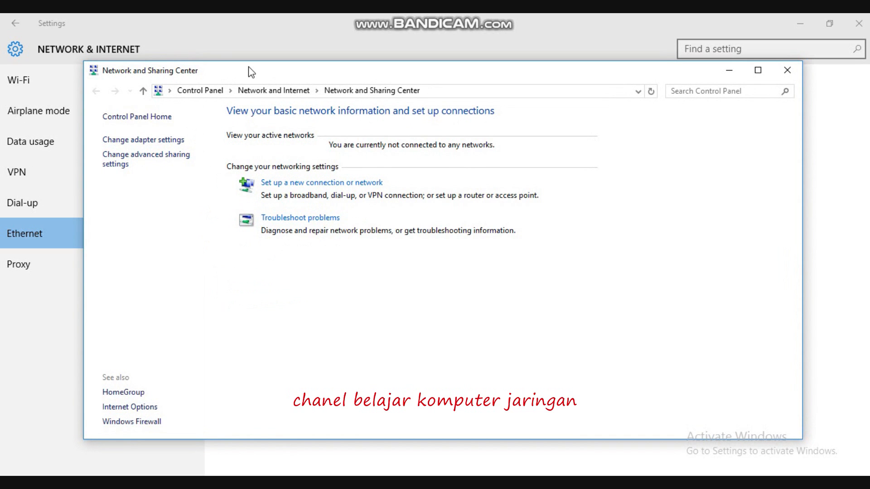
left_click_drag(248, 69, 328, 283)
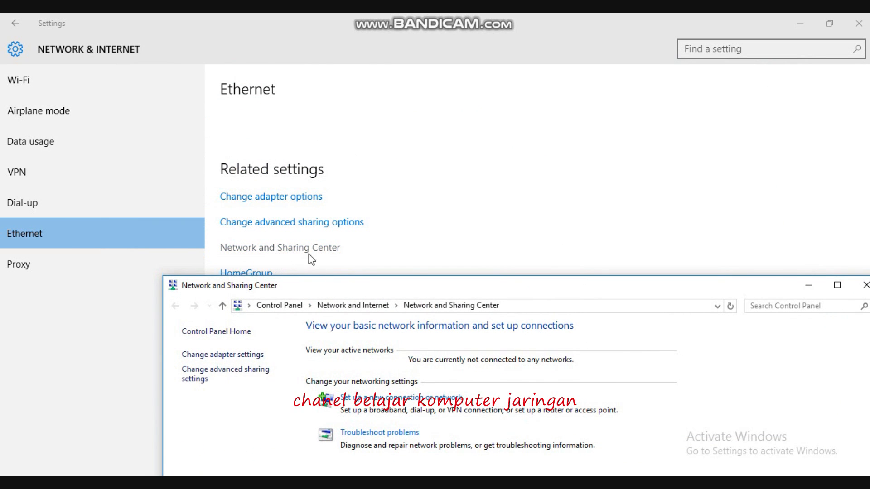
left_click_drag(321, 290, 270, 116)
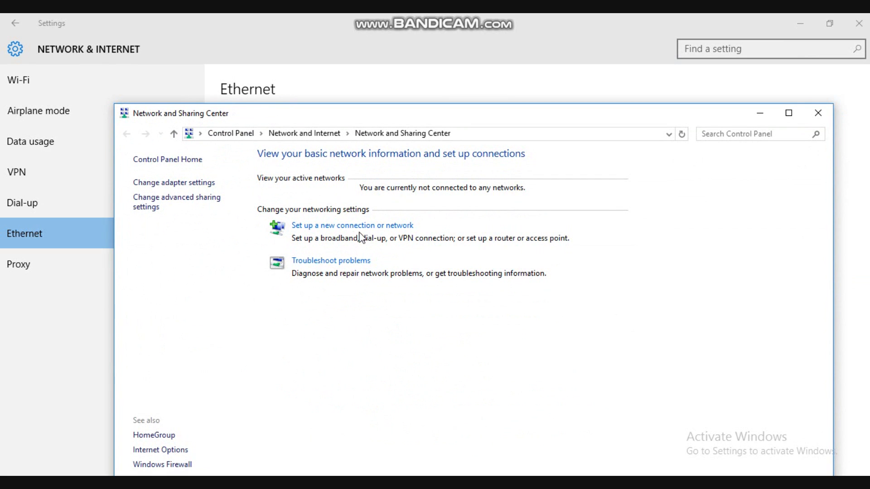
Set up a new connection that connects manually to a wireless network, and enter SUSWONOSLAWI as the network name.
left_click(342, 228)
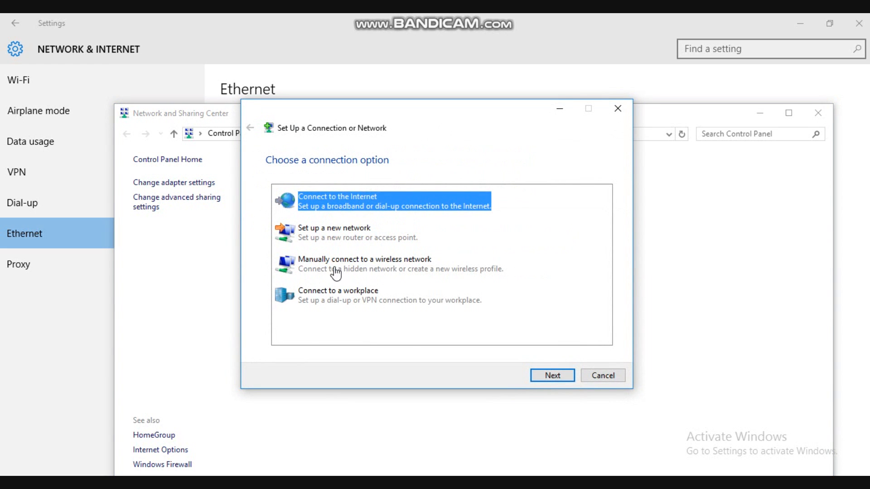
left_click(353, 268)
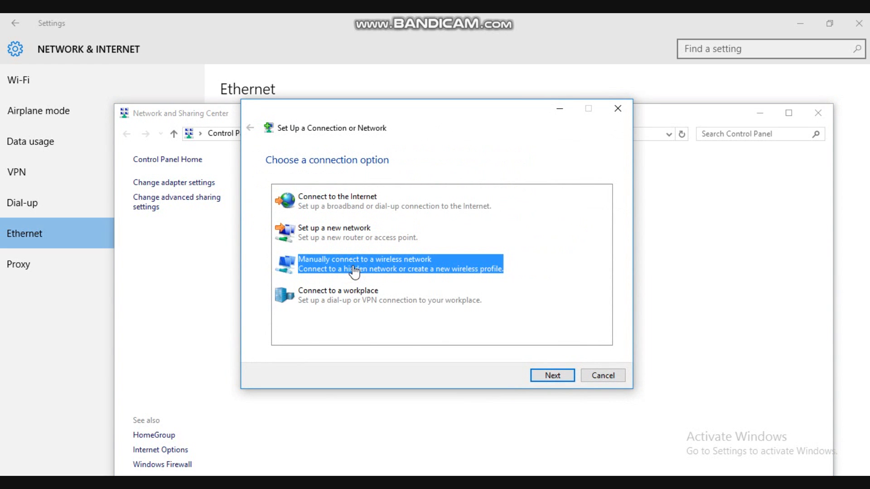
left_click(539, 375)
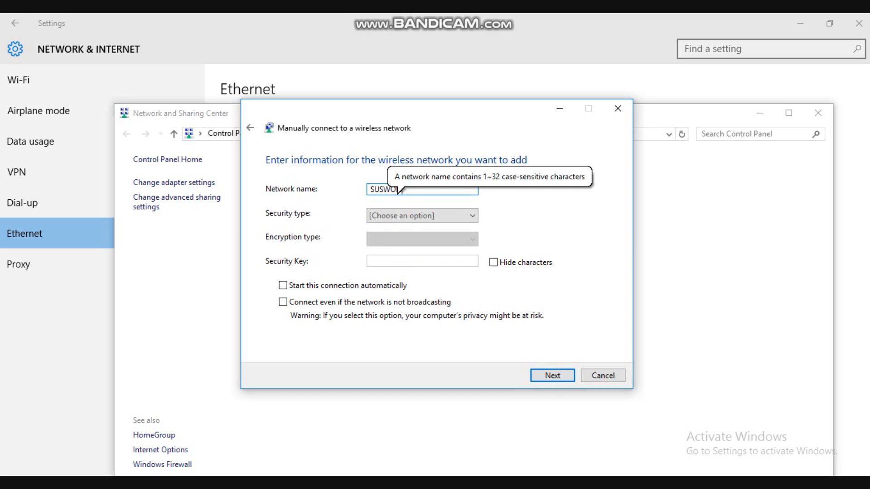
type("SUSWONOSLAWI")
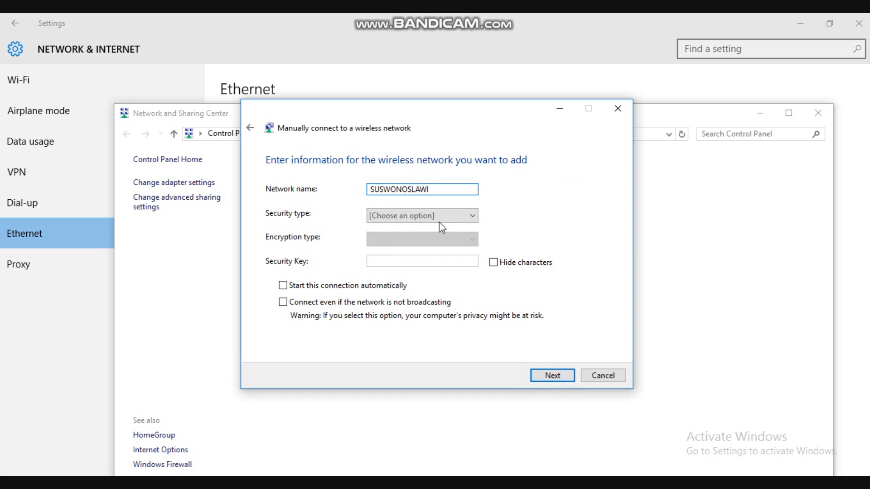
Choose WPA2-Personal security for the SUSWONOSLAWI network, enter its security key, and add the network.
left_click(443, 218)
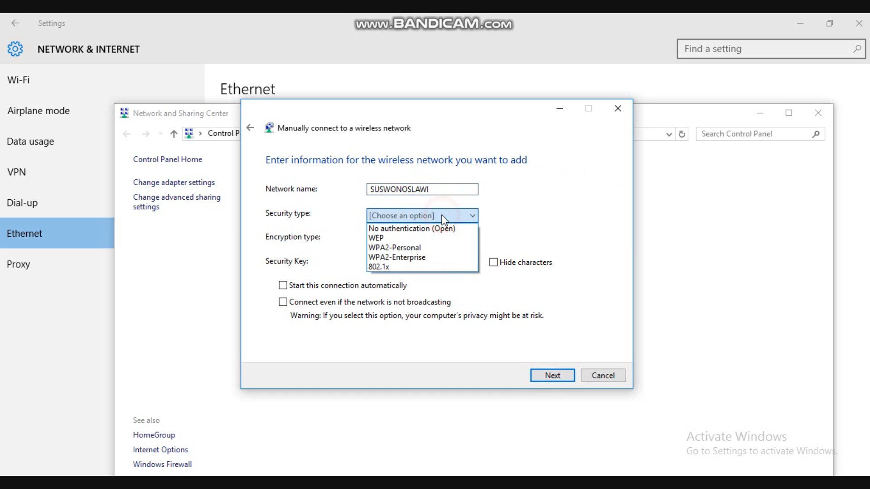
left_click(417, 248)
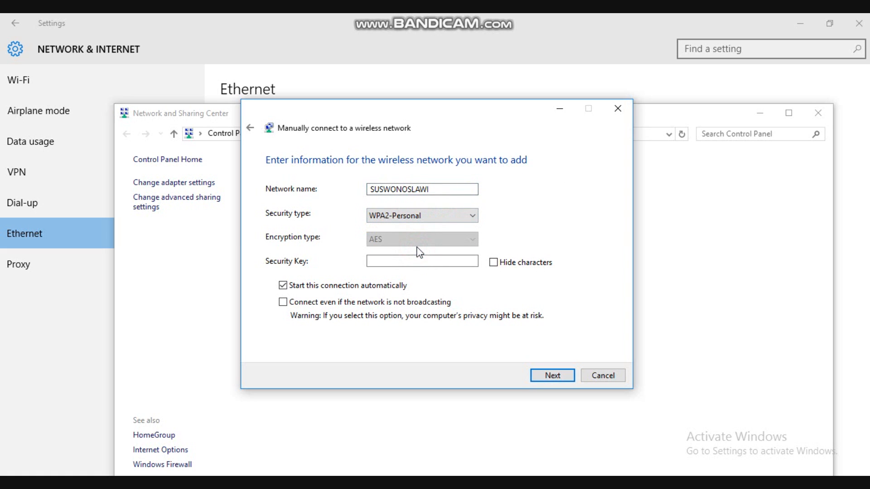
left_click(397, 262)
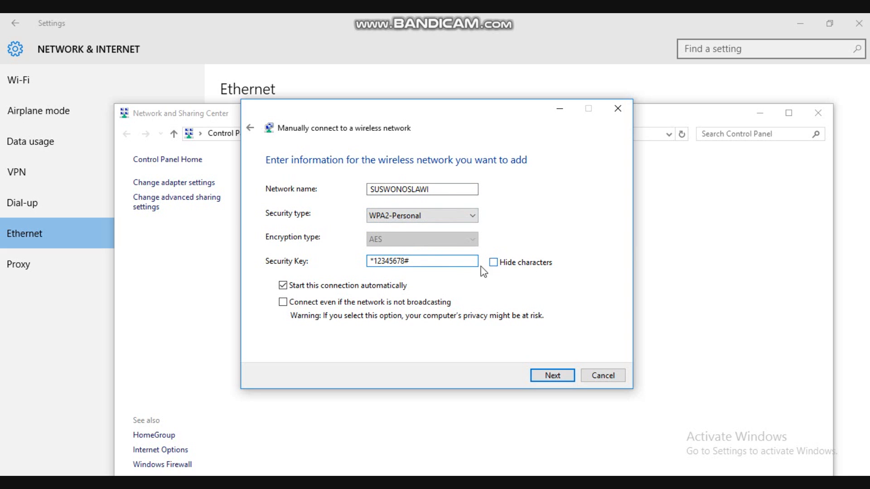
left_click(290, 287)
left_click(543, 376)
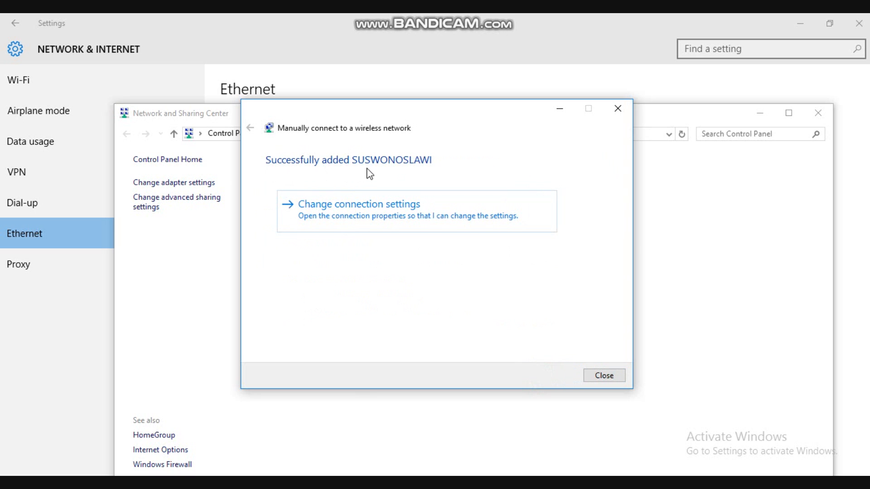
Close the wireless connection wizard, the Network and Sharing Center and Settings to return to the notes.
left_click(602, 377)
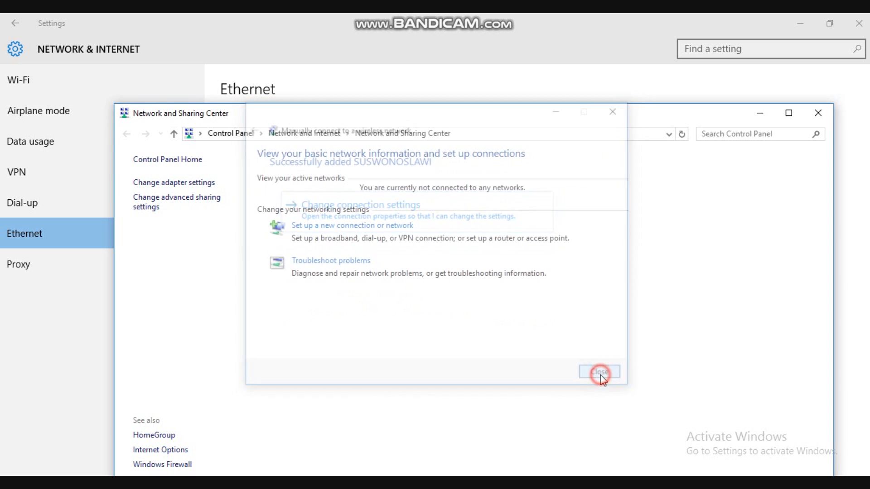
left_click(818, 114)
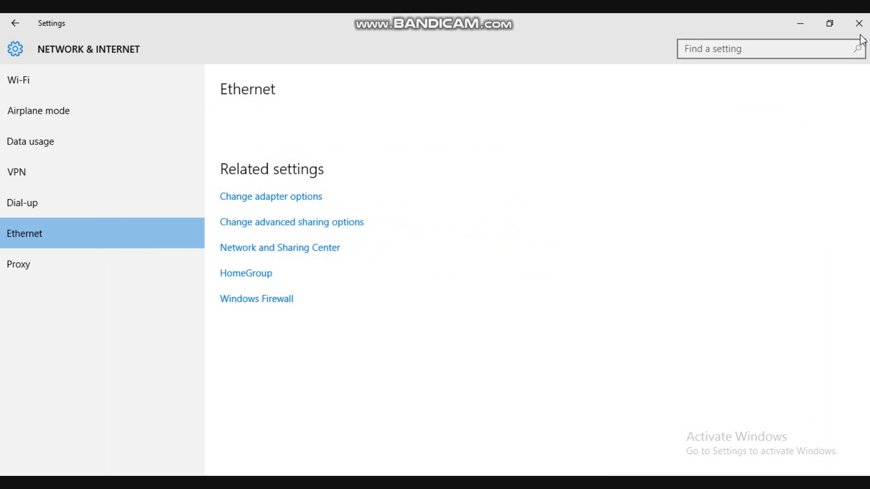
left_click(858, 23)
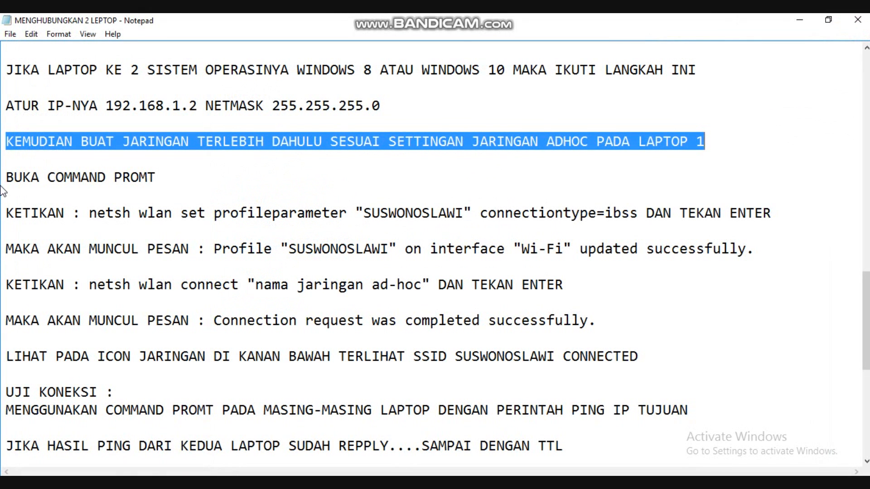
Highlight the note about opening the command prompt, open Command Prompt, and place its window below the first netsh instruction.
left_click_drag(5, 176, 164, 178)
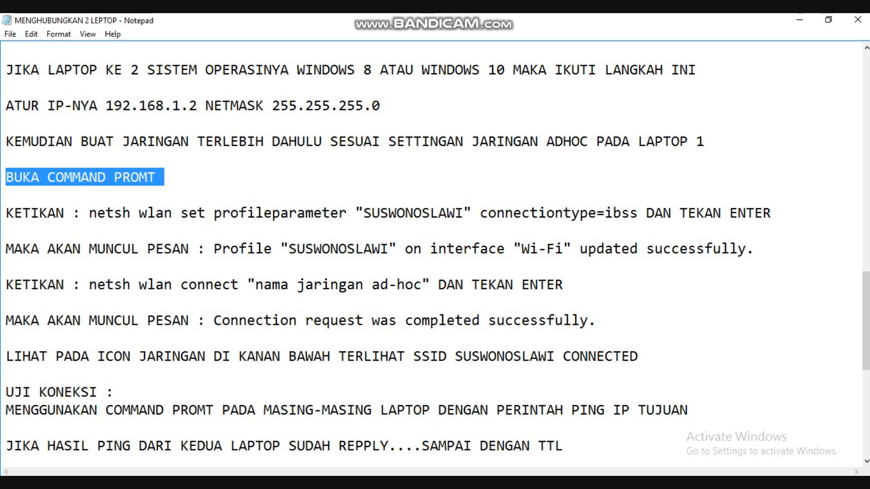
key("super")
type("CMD")
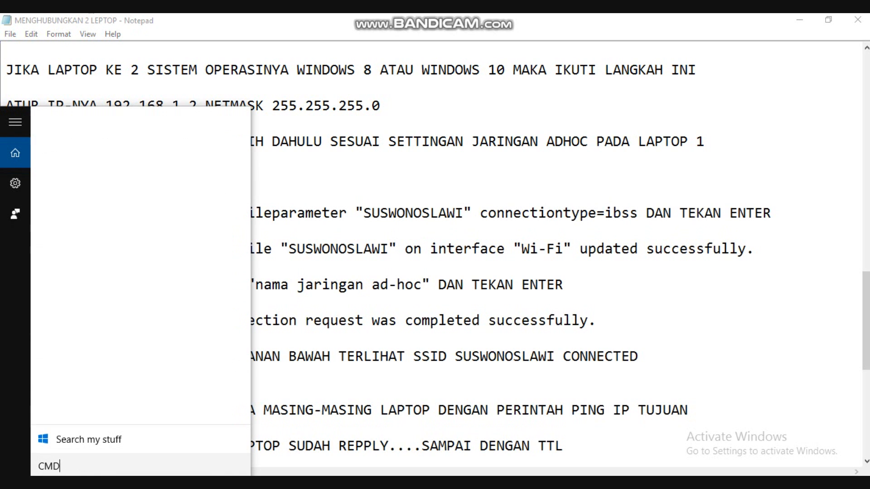
key("Return")
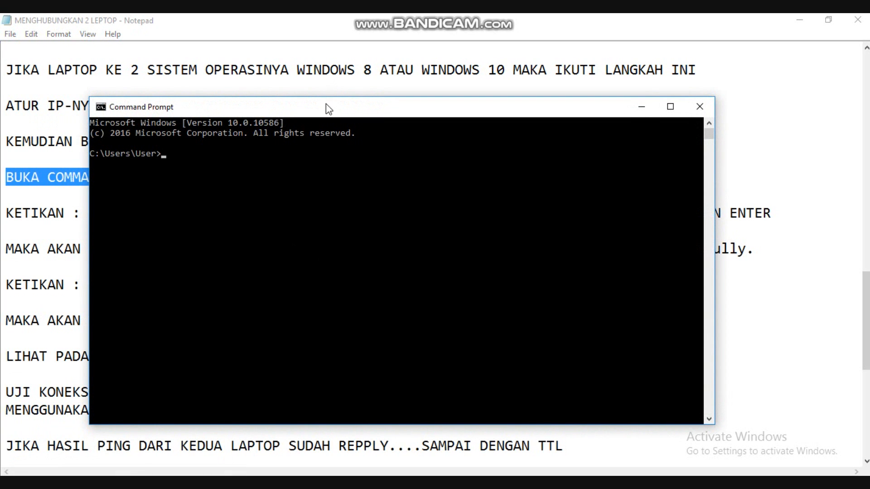
left_click_drag(326, 107, 315, 240)
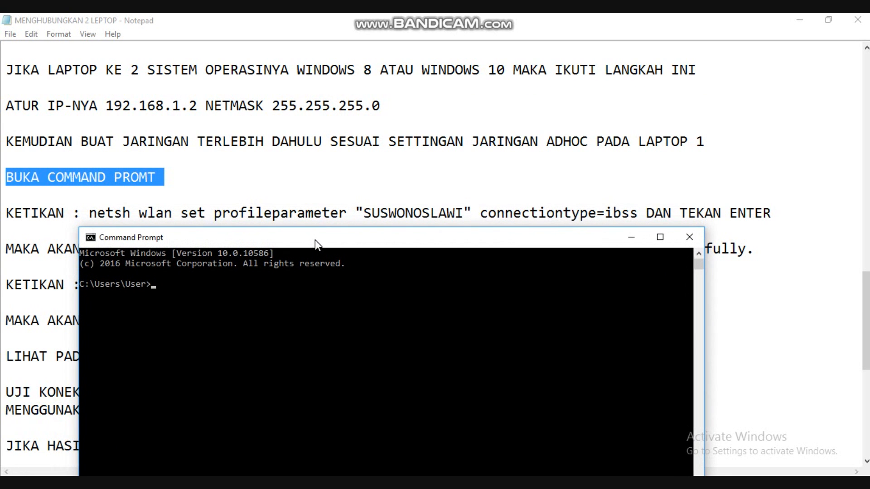
Highlight the first netsh instruction in the notes and run netsh wlan set profileparameter "SUSWONOSLAWI" connectiontype=ibss in Command Prompt.
left_click_drag(6, 213, 775, 216)
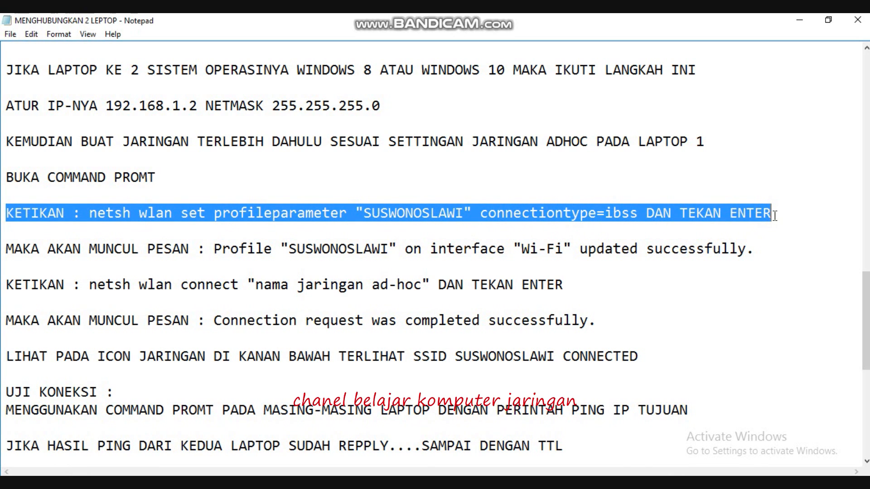
left_click(394, 485)
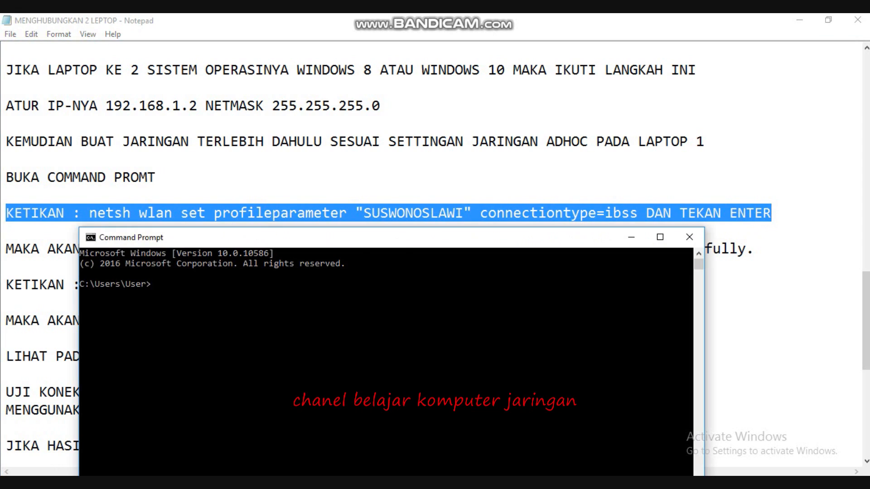
type("netsh wlan set profile")
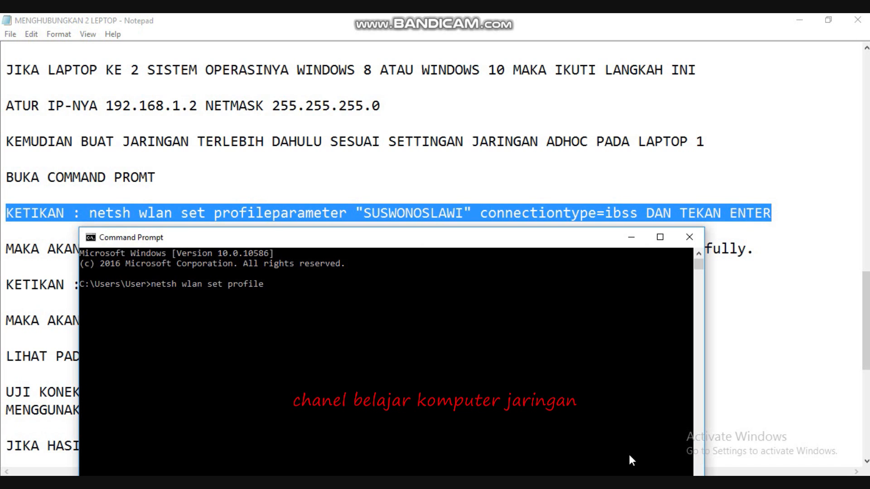
type("parameter")
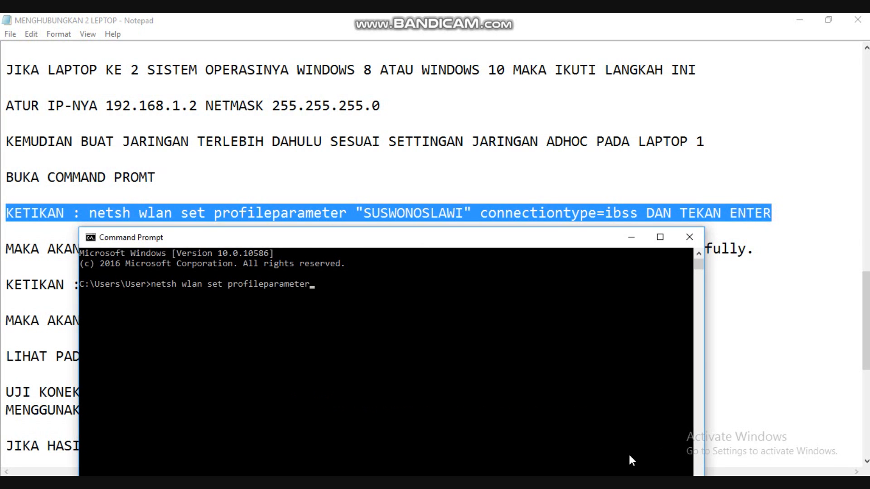
type(" \"SUSWONOSLAWI\"")
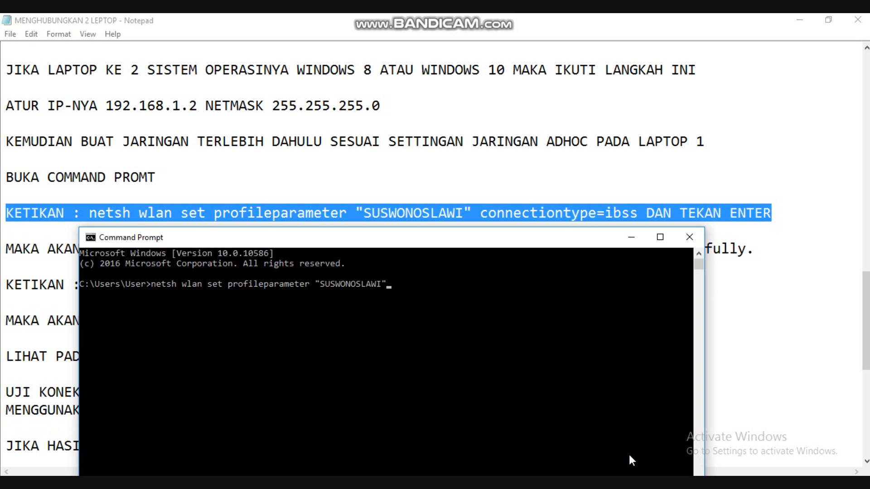
type(" connectiontype=")
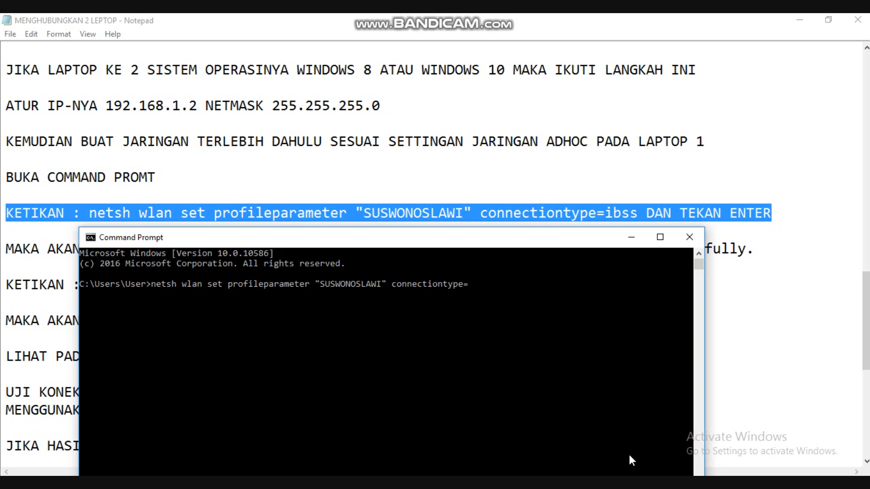
type("ibss")
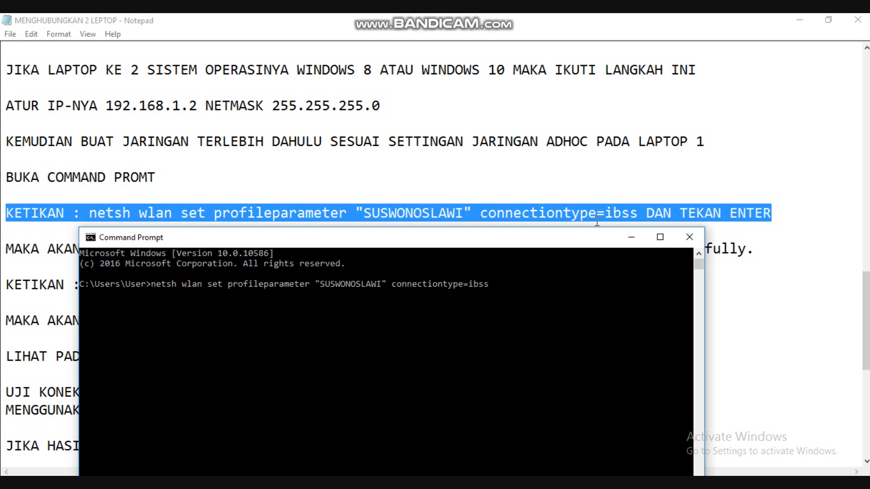
key("Return")
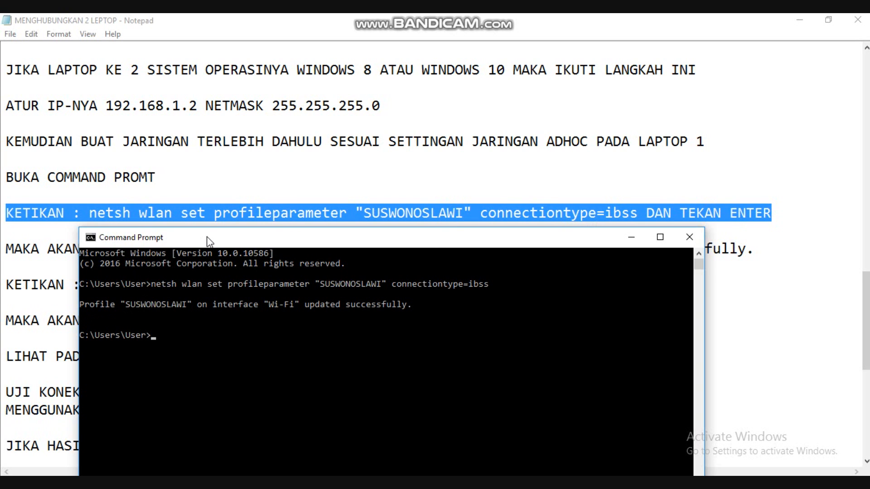
Uncover and highlight the note describing the expected profile update message, and compare it with the Command Prompt output.
left_click_drag(208, 240, 204, 281)
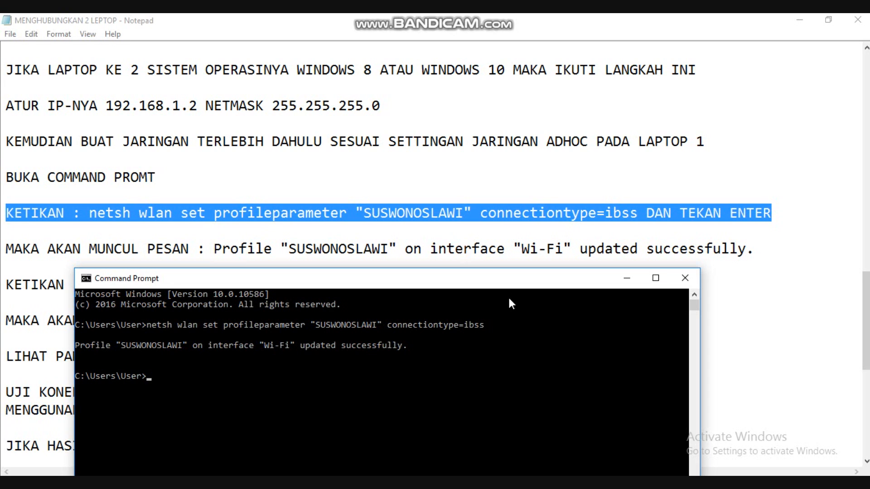
left_click_drag(509, 284, 504, 324)
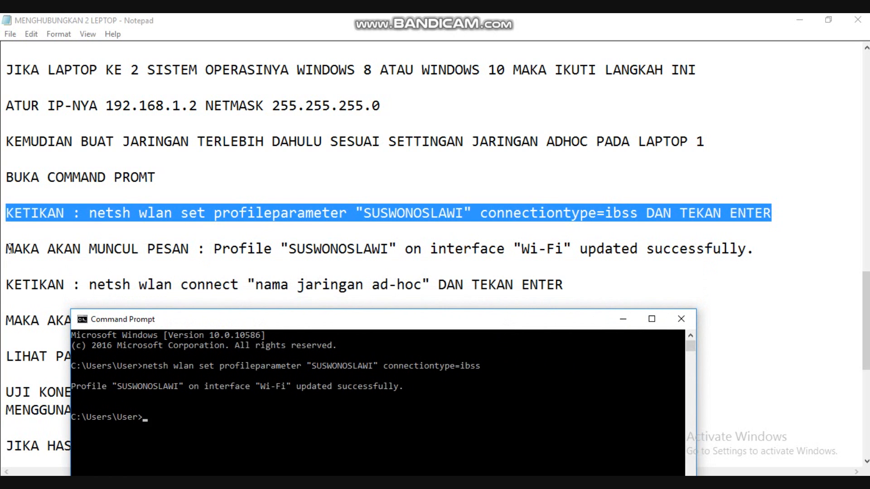
left_click(7, 247)
left_click_drag(7, 249, 763, 257)
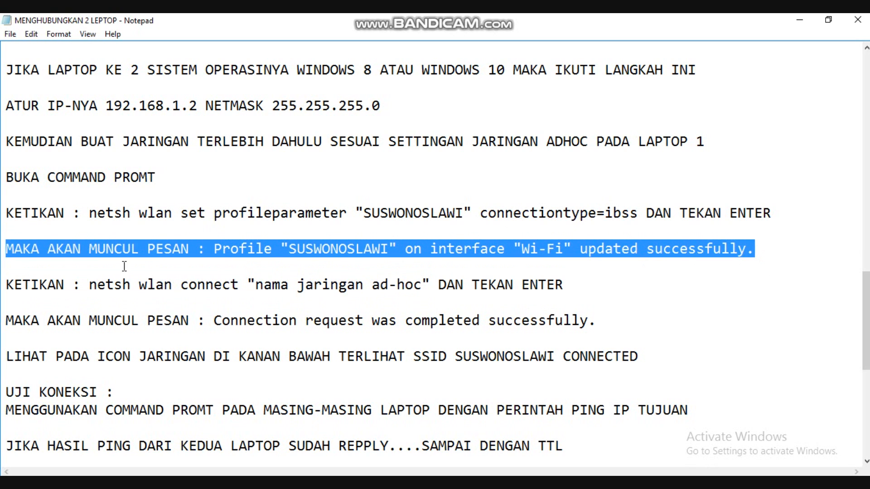
key("alt+Tab")
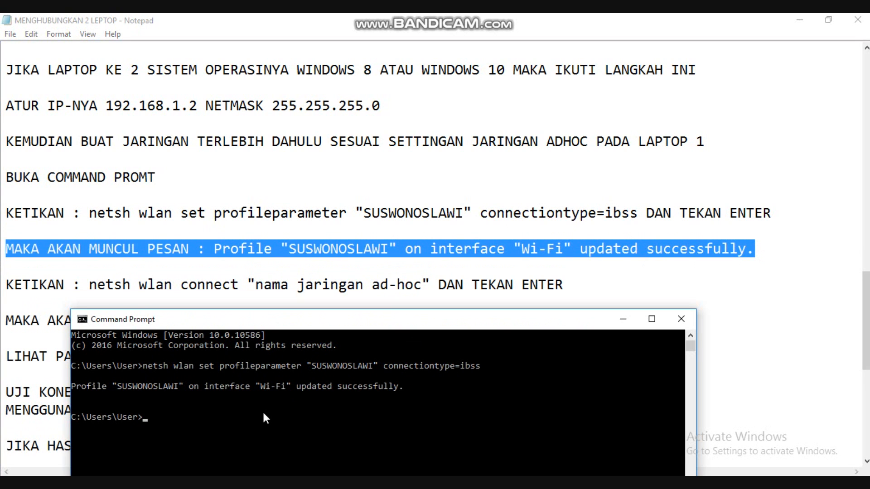
Highlight the netsh wlan connect instruction in the notes and enter netsh wlan connect "SUSWONOSLAWI" in Command Prompt without running it.
left_click(6, 284)
left_click_drag(6, 285, 587, 277)
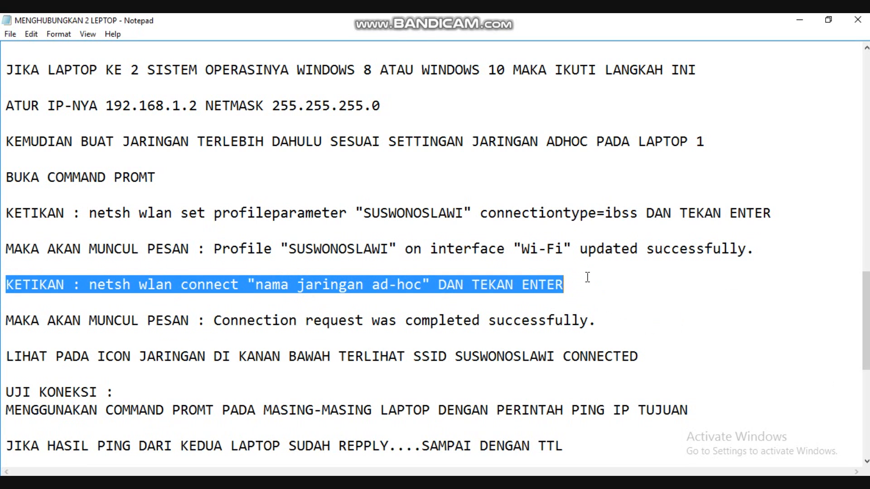
key("alt+Tab")
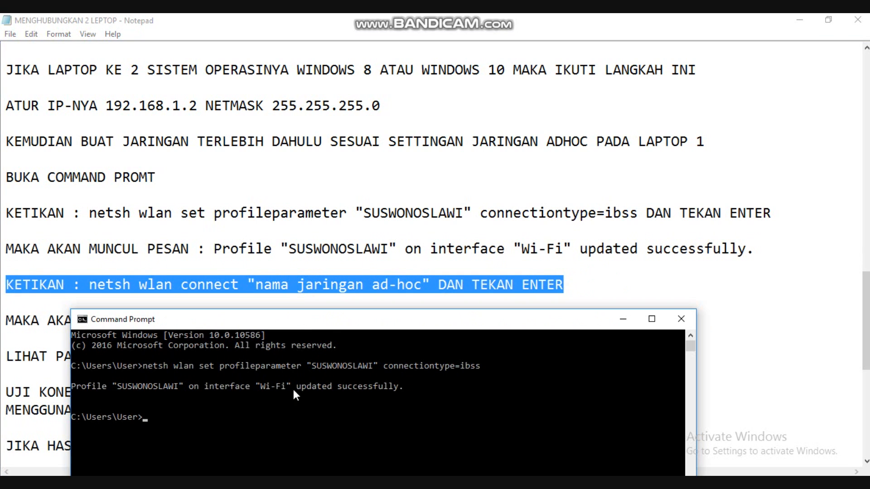
type("netsh wlan connect")
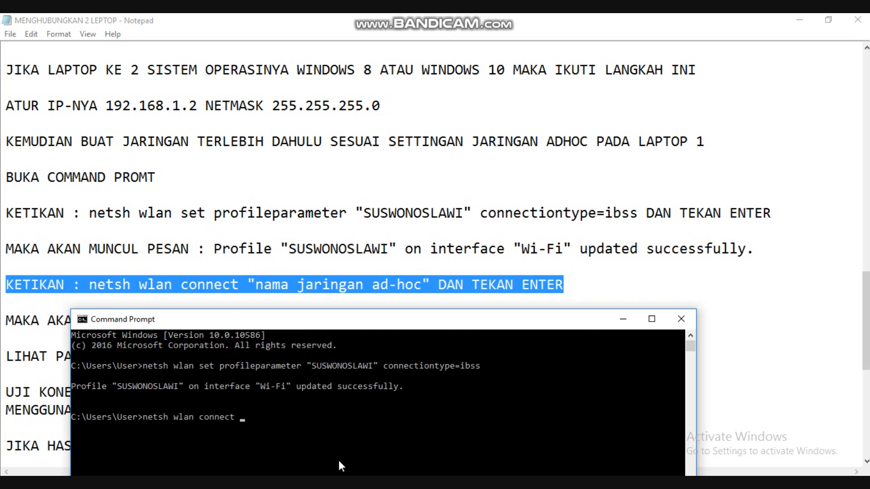
type(" \"SUSWONOSLAWI\"")
Replace the placeholder "nama jaringan ad-hoc" in the notes' connect instruction with SUSWONOSLAWI.
left_click(422, 285)
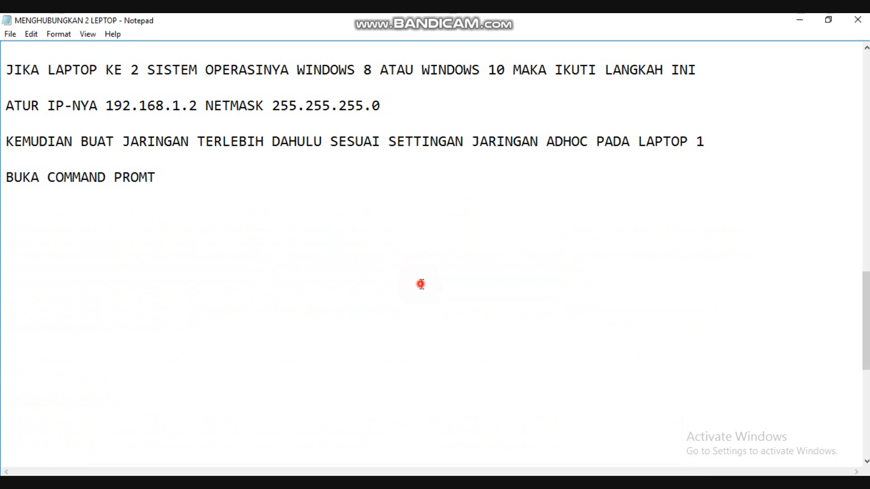
left_click_drag(423, 285, 255, 293)
type("SUSWONO")
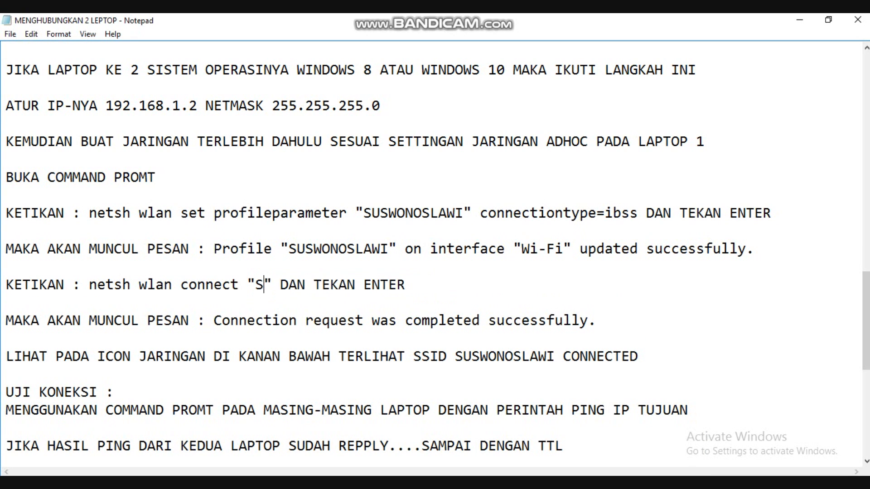
type("SLAWI")
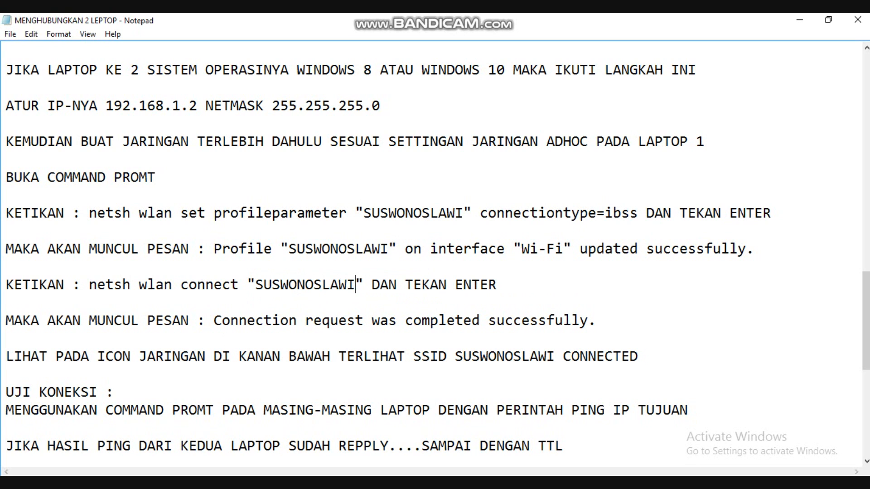
Run the prepared netsh wlan connect command in Command Prompt and uncover the note about its expected message.
left_click(268, 487)
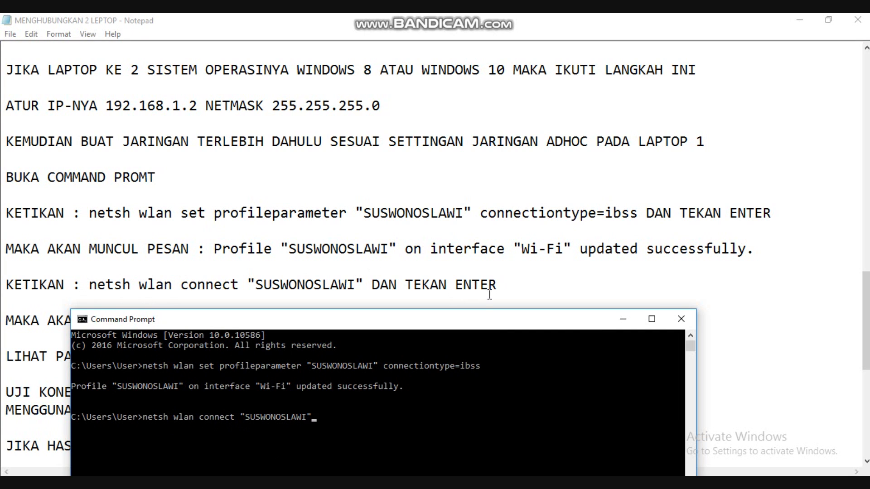
key("Return")
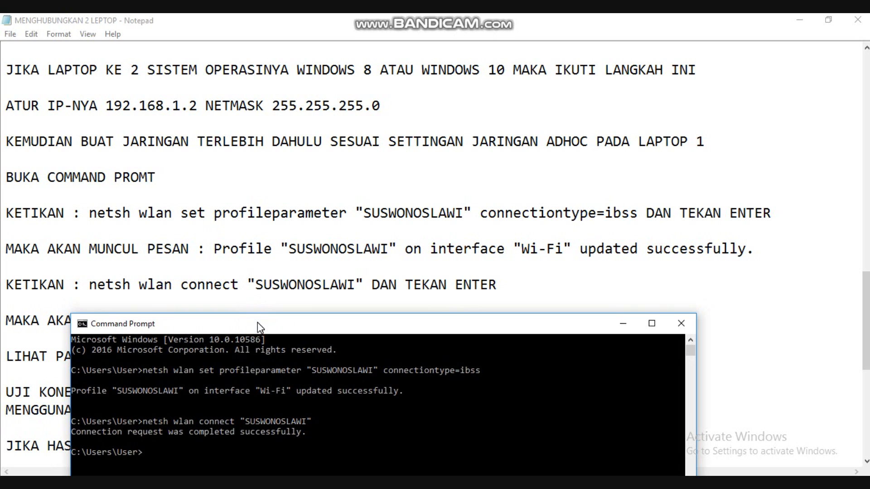
left_click_drag(257, 322, 266, 352)
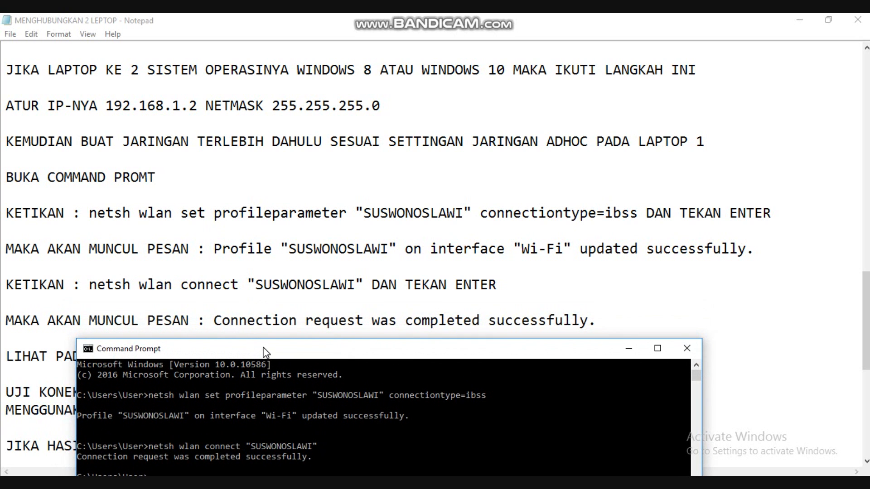
Highlight the note describing the expected connection request message, and compare it with the Command Prompt output.
left_click(9, 323)
left_click_drag(9, 323, 613, 318)
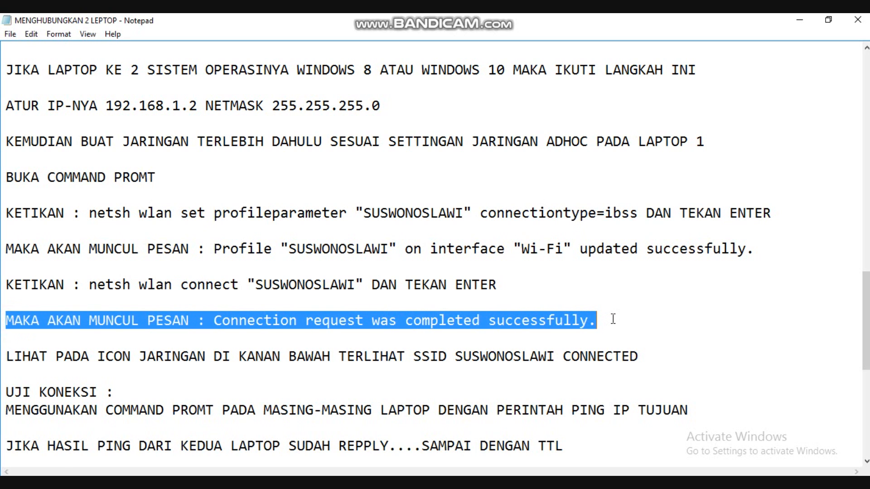
key("alt+Tab")
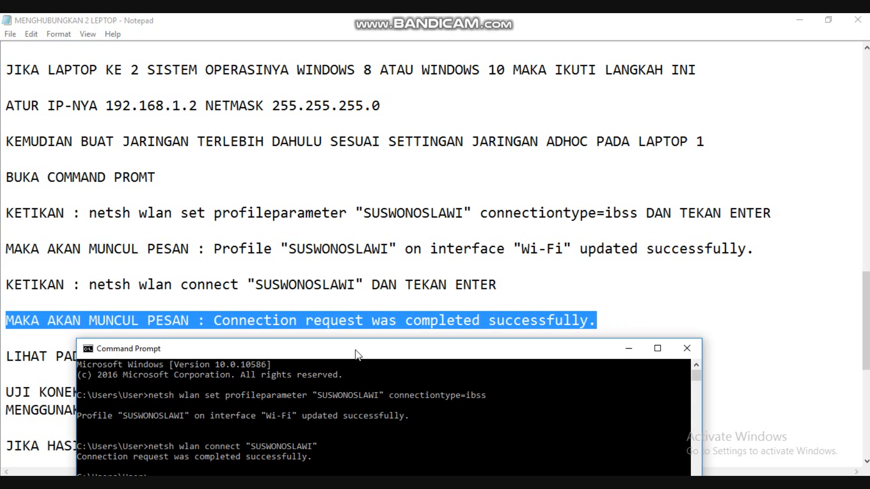
left_click_drag(354, 345, 458, 347)
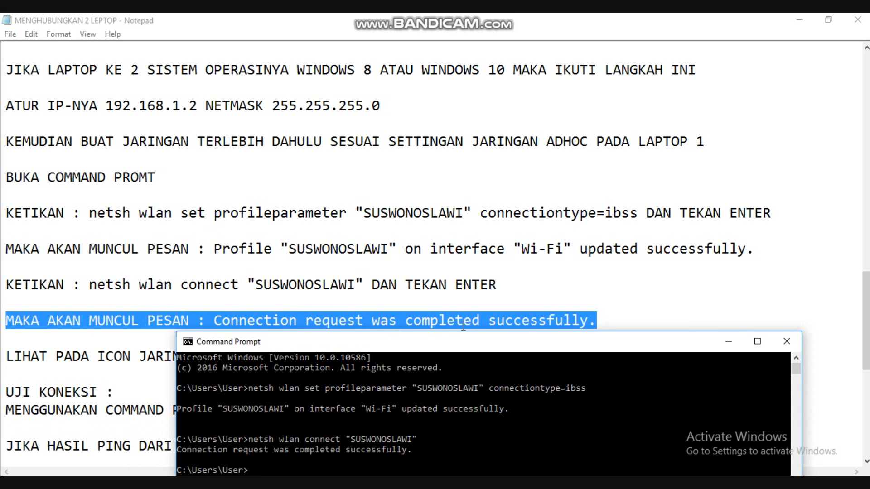
Highlight the note about the SUSWONOSLAWI SSID being connected and check that network's status in the Wi-Fi list.
left_click_drag(613, 314, 574, 364)
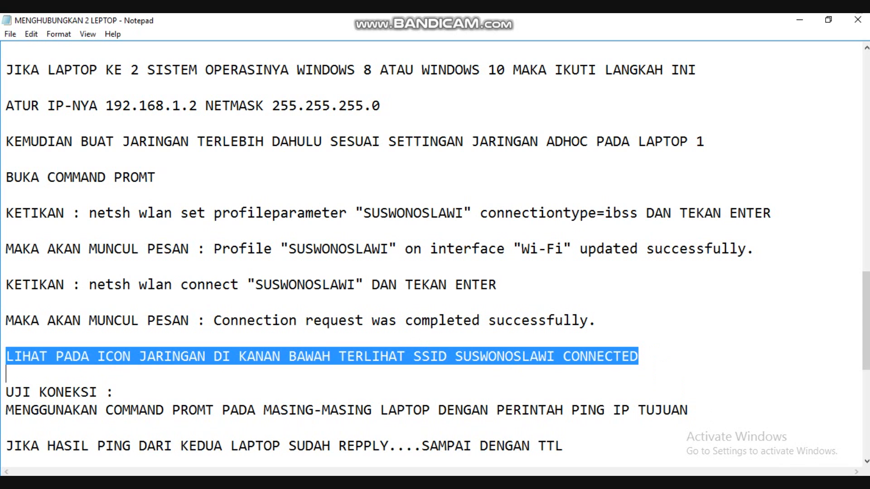
left_click(777, 485)
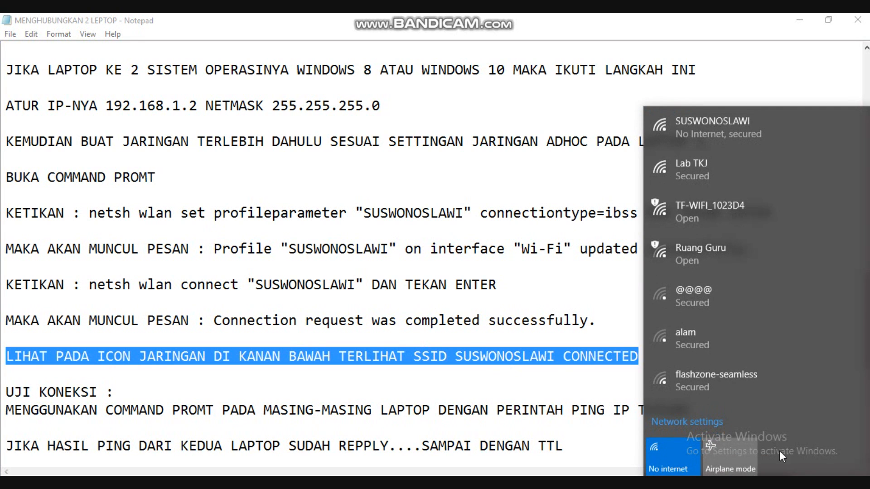
left_click(764, 129)
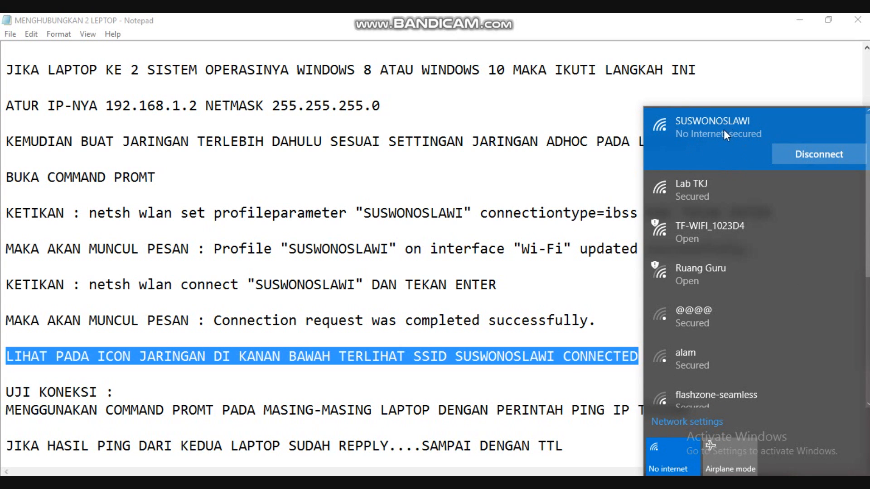
left_click(125, 376)
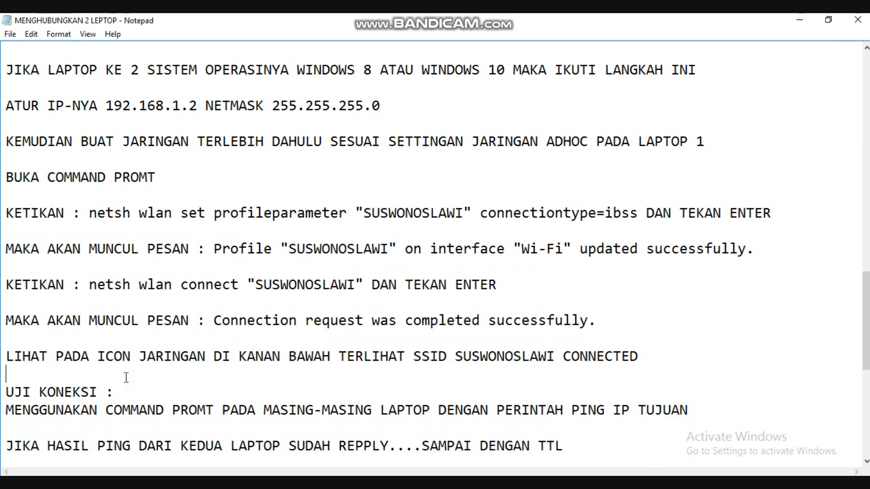
left_click_drag(7, 358, 665, 358)
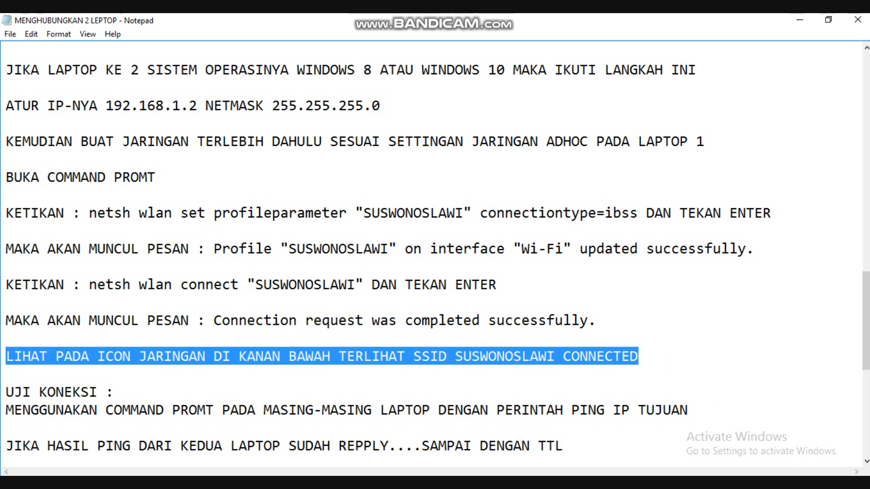
left_click(783, 485)
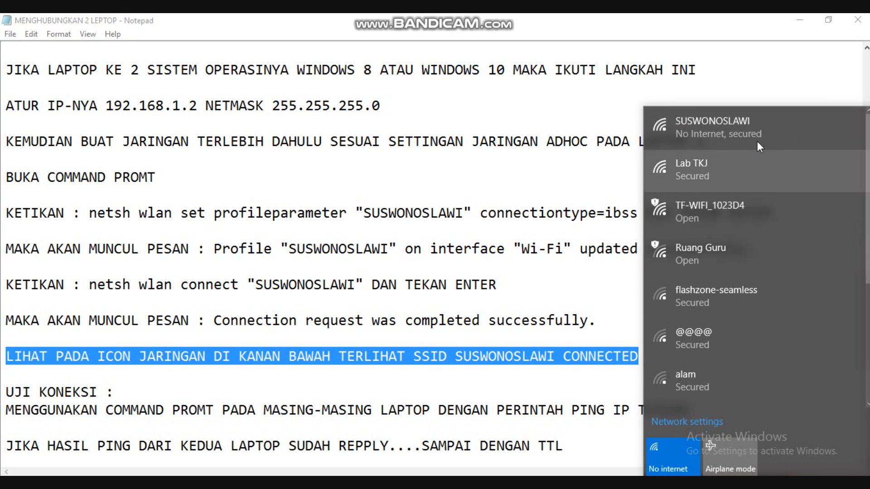
left_click(755, 136)
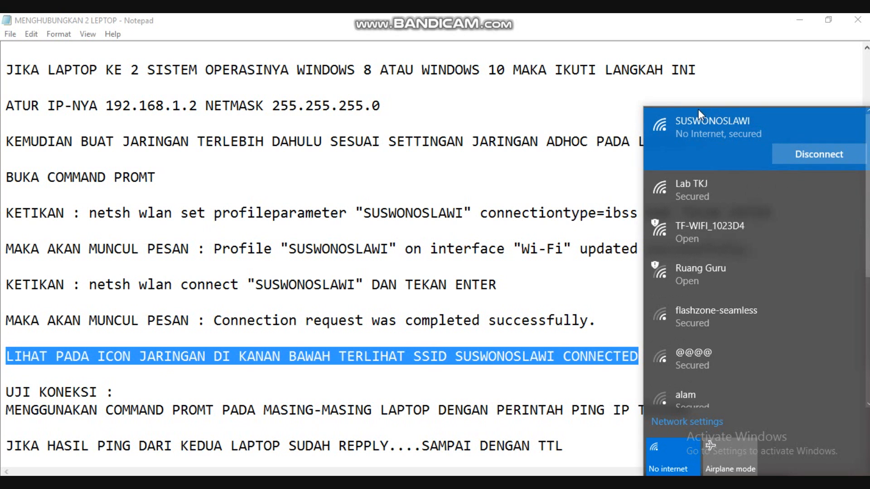
left_click(263, 484)
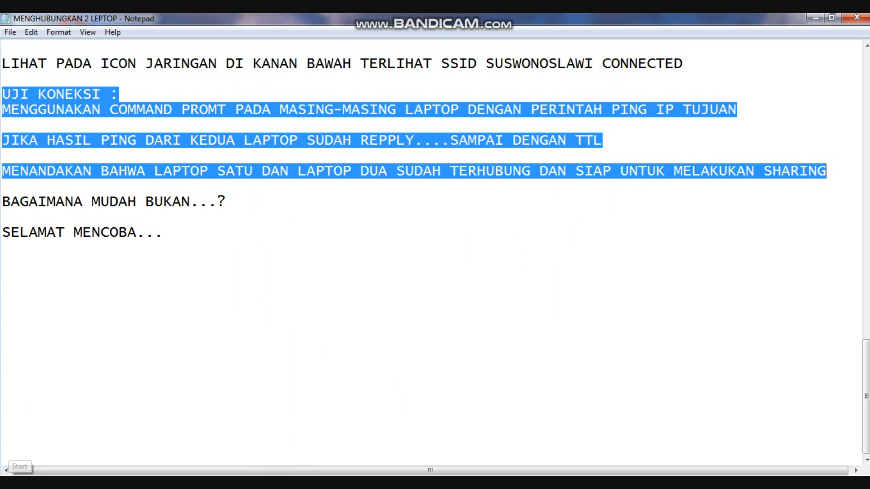
Open Command Prompt on the first laptop and enlarge its window.
left_click(14, 484)
type("cmd")
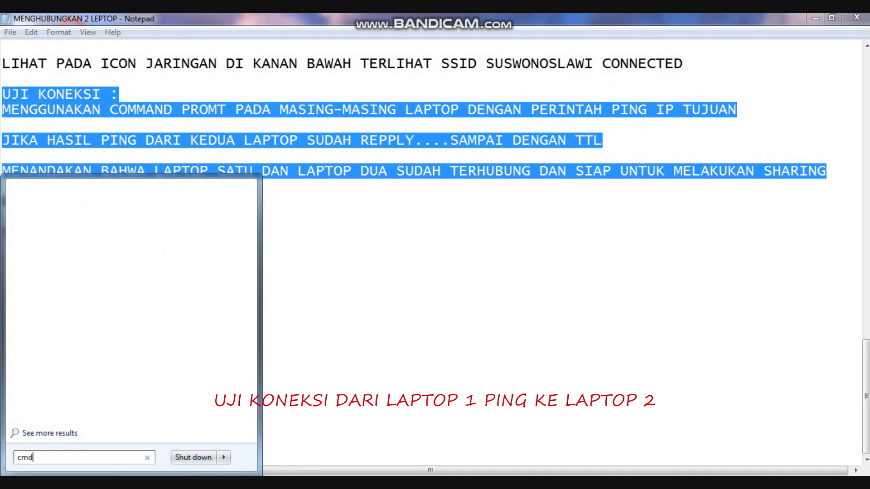
key("Return")
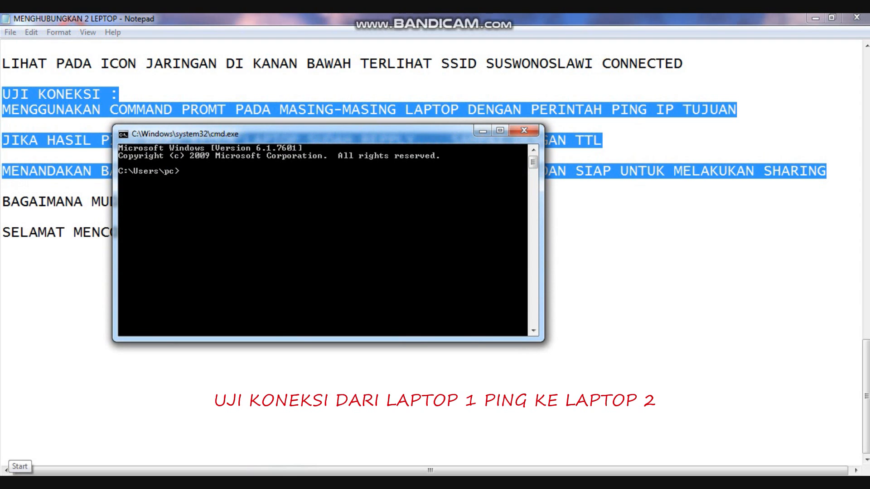
left_click(500, 131)
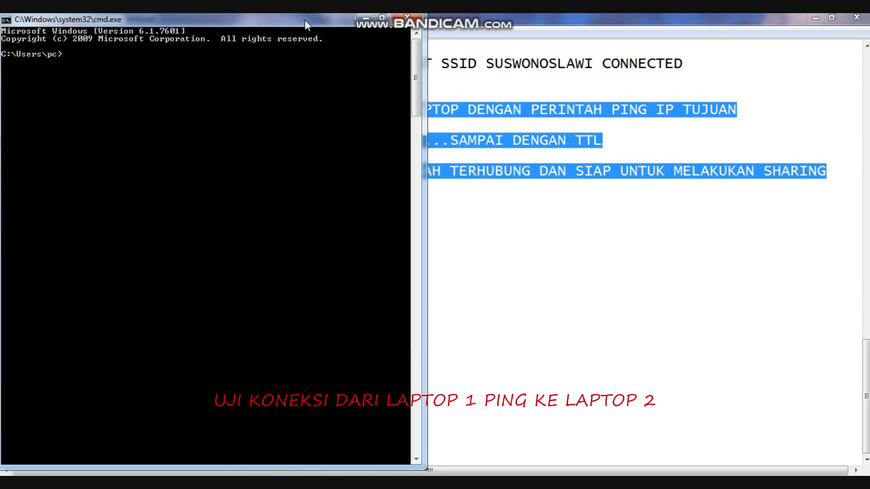
left_click_drag(305, 20, 691, 43)
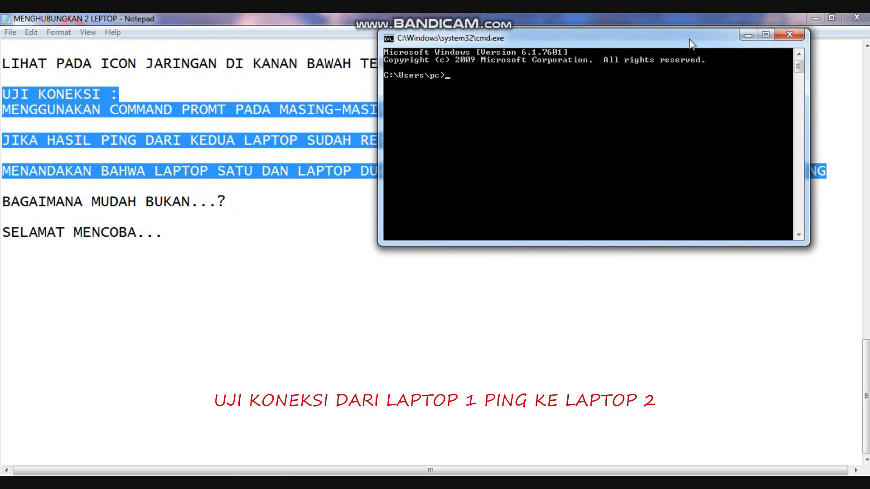
left_click(767, 34)
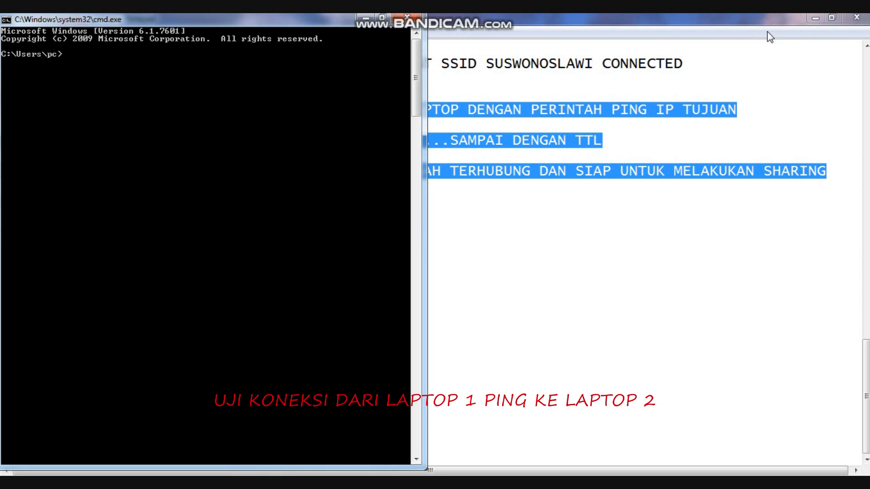
Ping the second laptop at 192.168.1.2 from the first laptop.
type("ping 192.168.1.2")
key("Return")
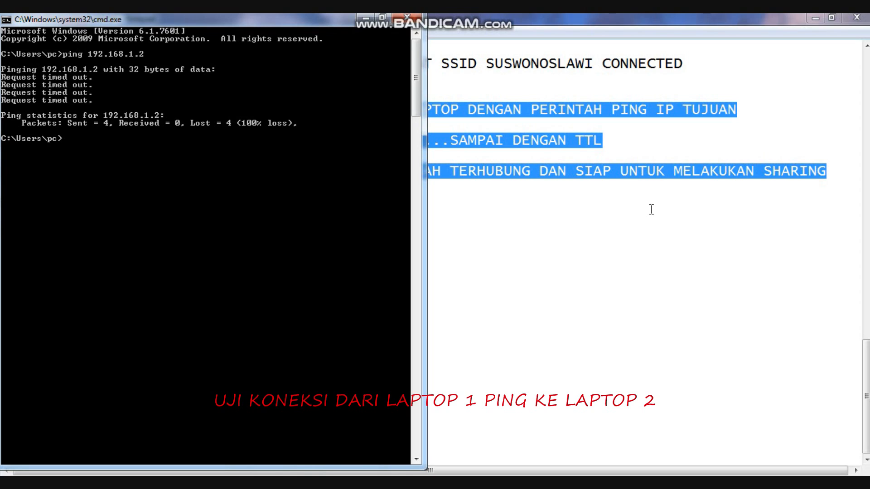
Write the reminder "MATIKAN FIREWALL PADA MASING MASING LEPTOP DULU" at the command prompt without running it.
type("MATIKAN FIREWALL")
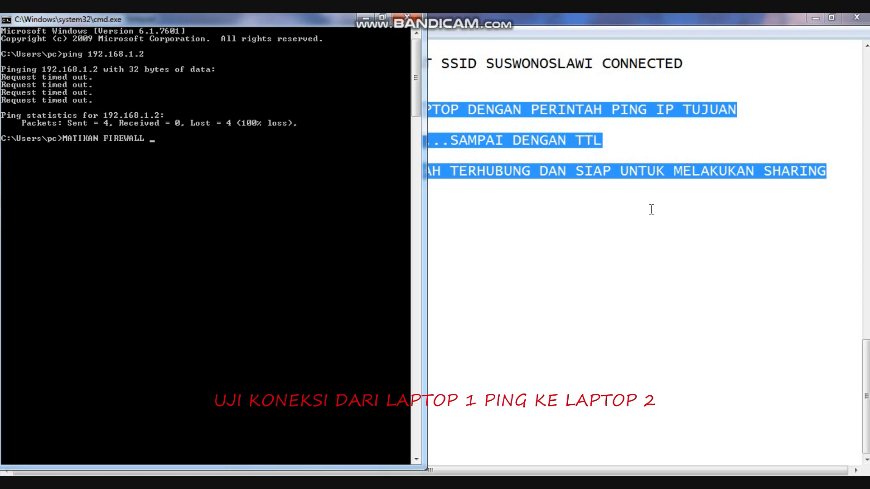
type(" PD")
key("BackSpace")
type("ADA MASING MASING")
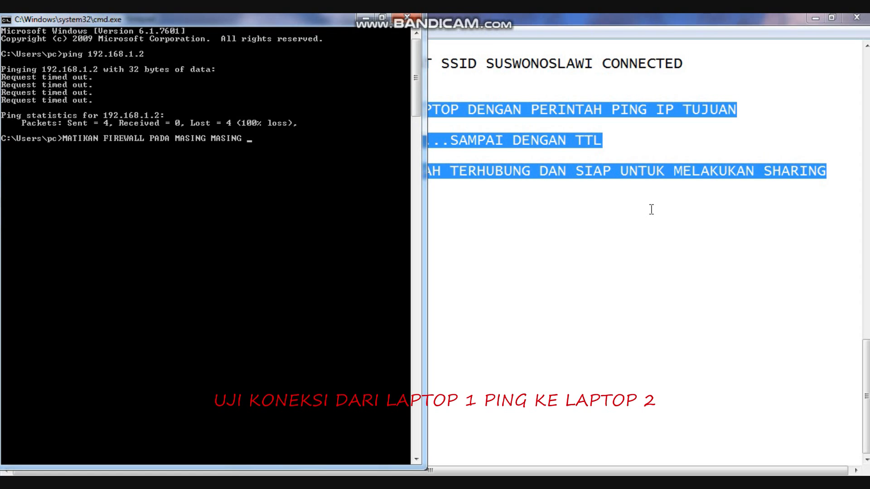
type(" LEPTOP DULU")
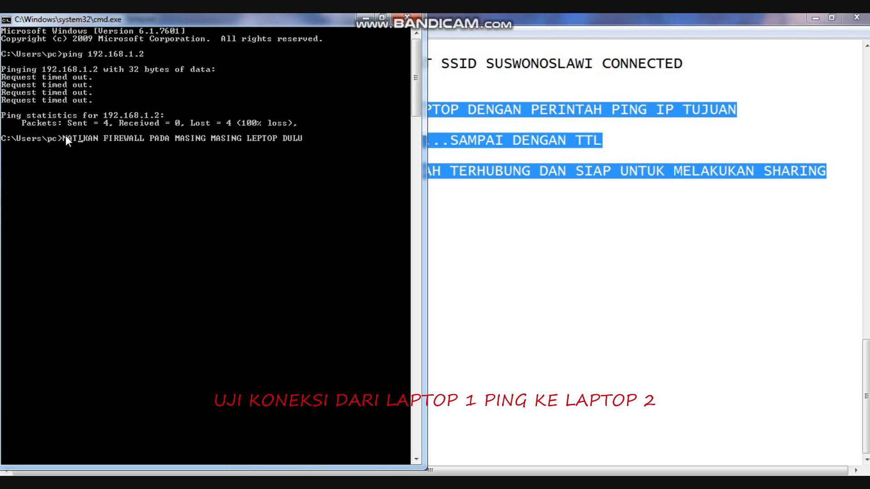
Insert "JANGAN LUPA" before the firewall reminder, and erase the whole line from the command prompt.
key("Home")
type("JANGAN")
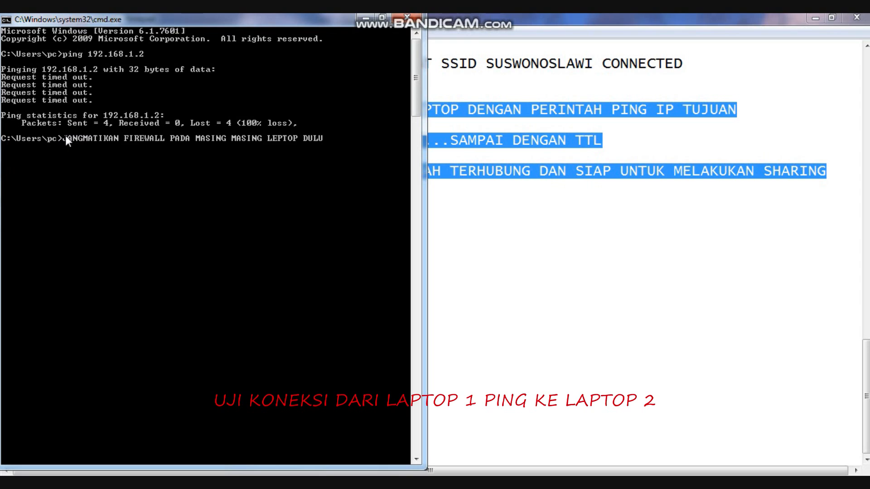
type(" LUPA")
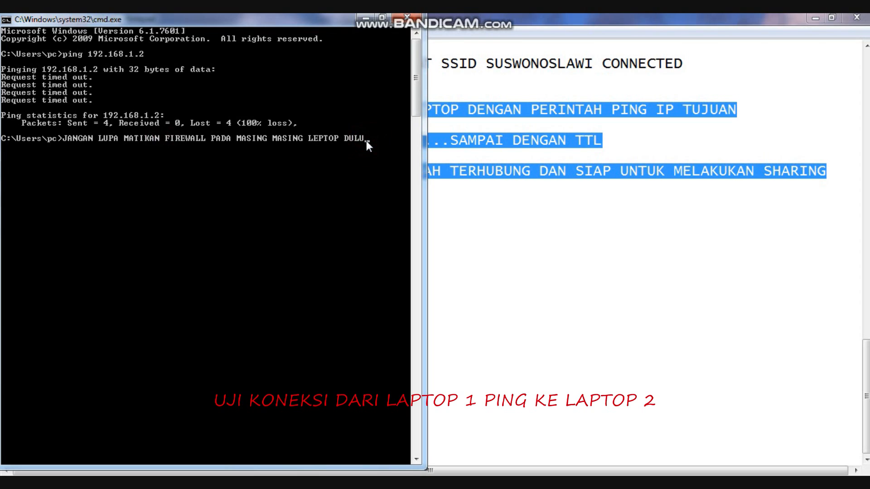
key("BackSpace")
key("BackSpace")
key("BackSpace")
key("BackSpace")
key("BackSpace")
key("BackSpace")
key("BackSpace")
key("BackSpace")
key("BackSpace")
key("BackSpace")
key("BackSpace")
key("BackSpace")
key("BackSpace")
key("BackSpace")
key("BackSpace")
key("BackSpace")
key("BackSpace")
key("BackSpace")
key("BackSpace")
key("BackSpace")
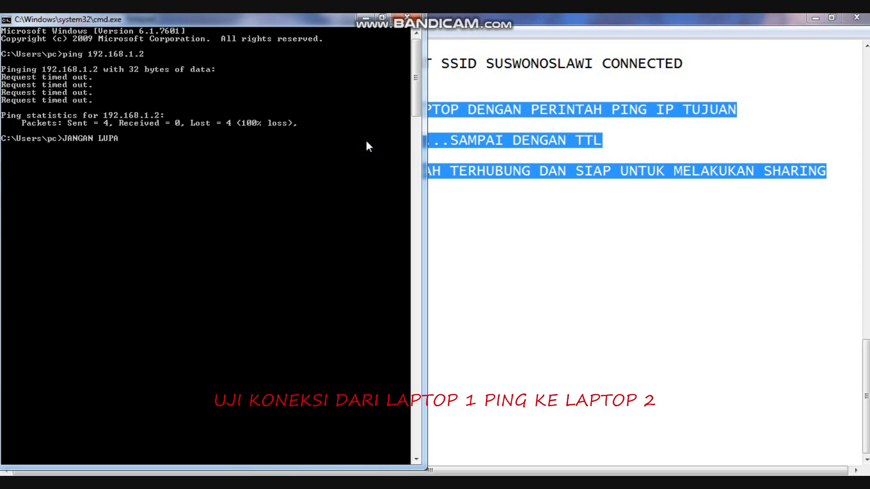
Minimize Command Prompt and add "matikan fire wall" after "UJI KONEKSI :" in the notes.
left_click(366, 18)
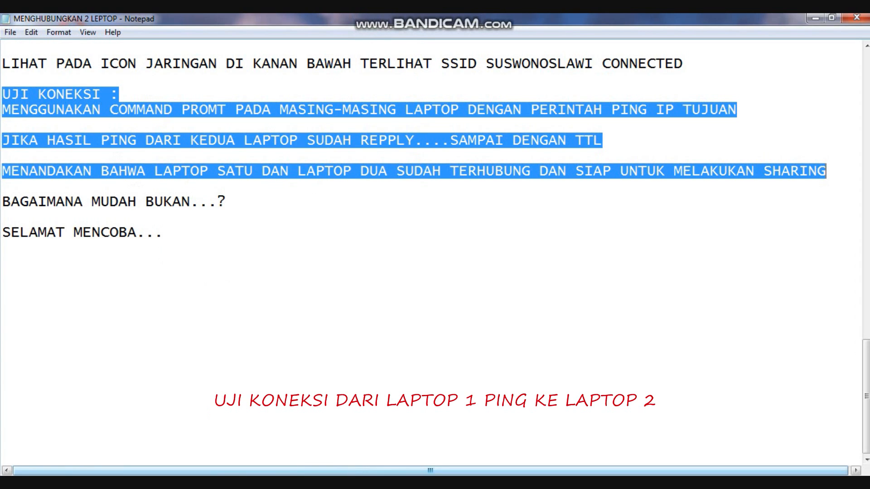
left_click(324, 484)
left_click(324, 484)
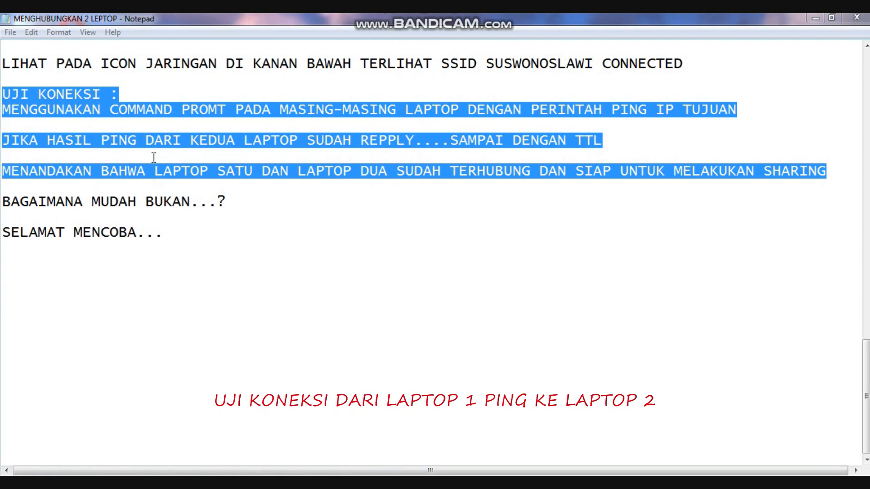
left_click(161, 89)
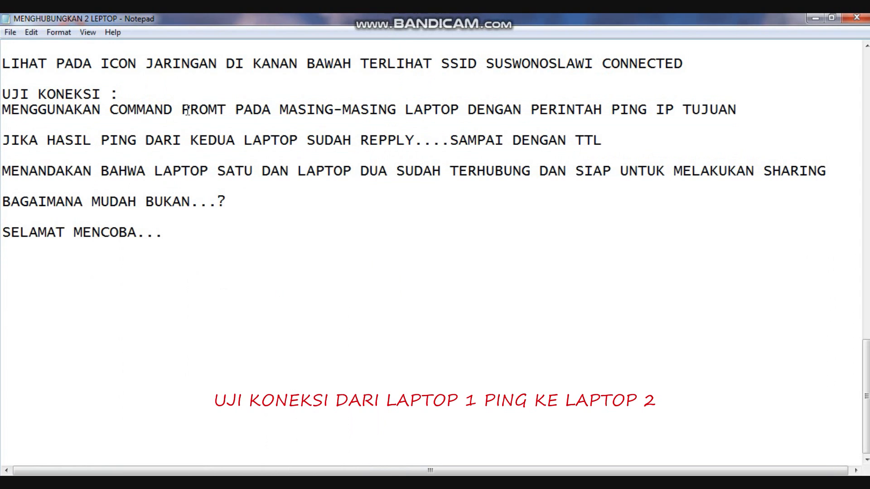
type("matikan ")
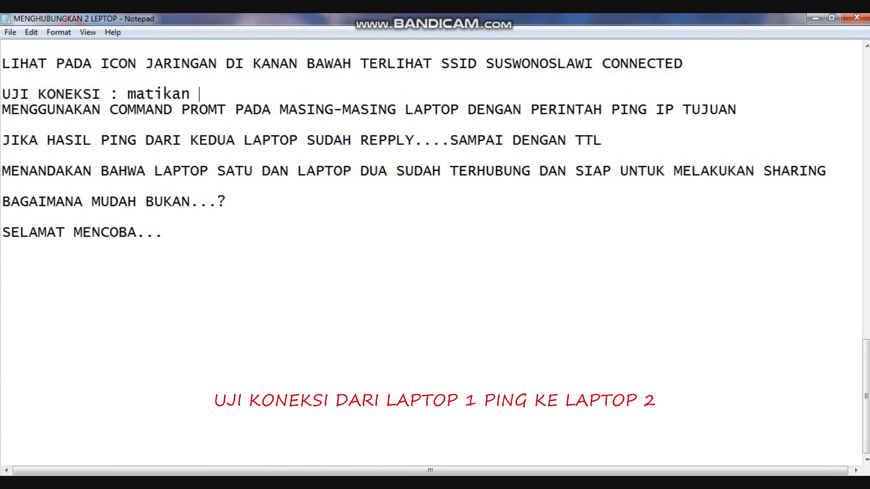
type("fier")
key("BackSpace")
key("BackSpace")
type("re wall")
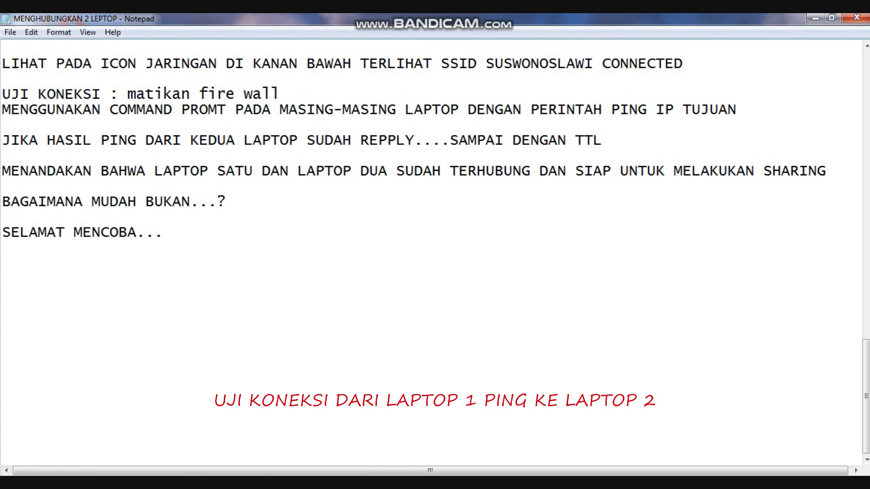
type(" pada ke")
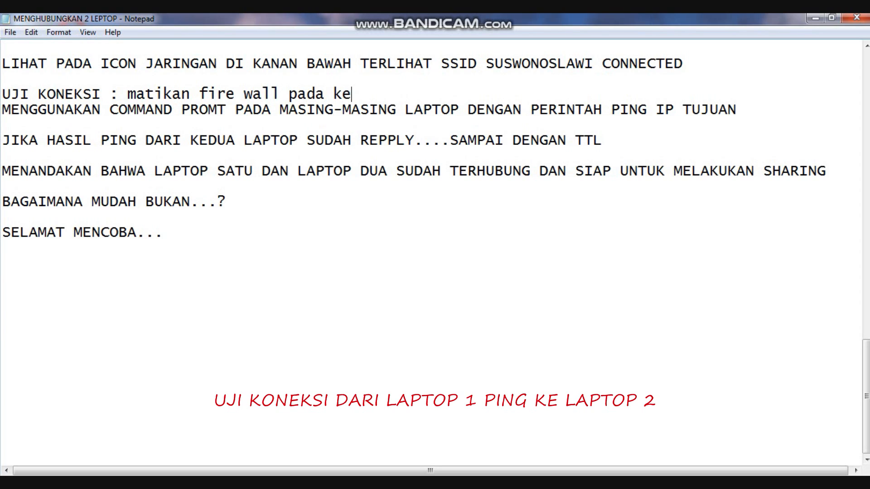
type("dua leptop")
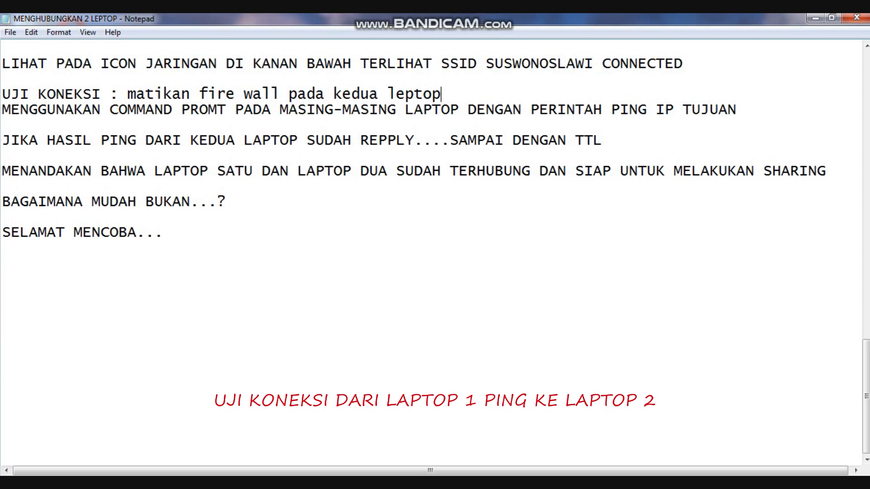
type(" dan coba ping")
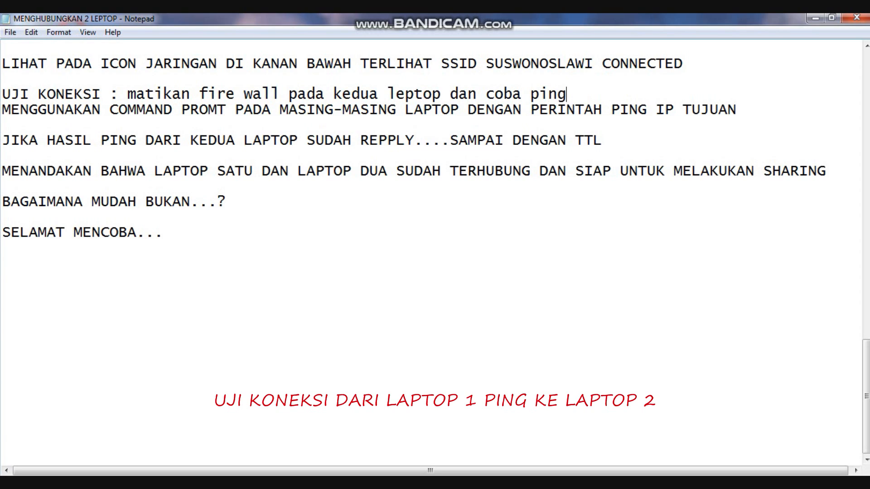
type(" lagi")
Extend the firewall note with "pada kedua leptop dan coba ping lagi", and delete the entire text added after "UJI KONEKSI :".
left_click_drag(128, 93, 615, 95)
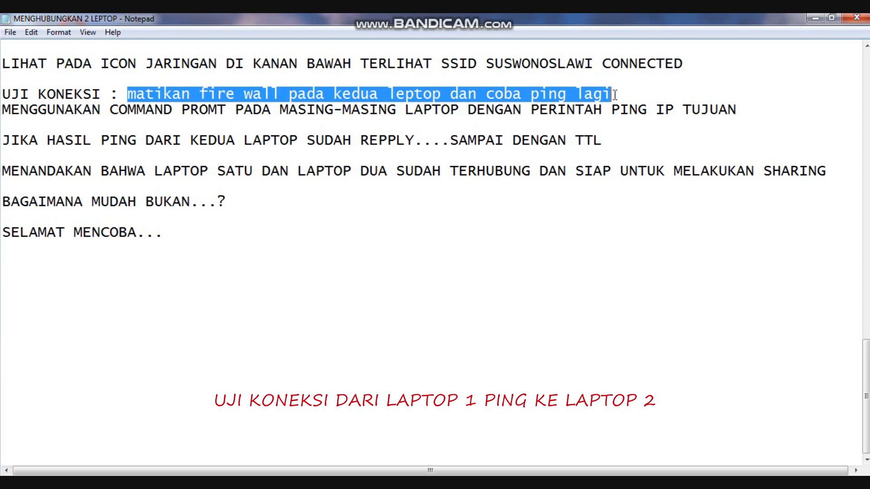
key("Delete")
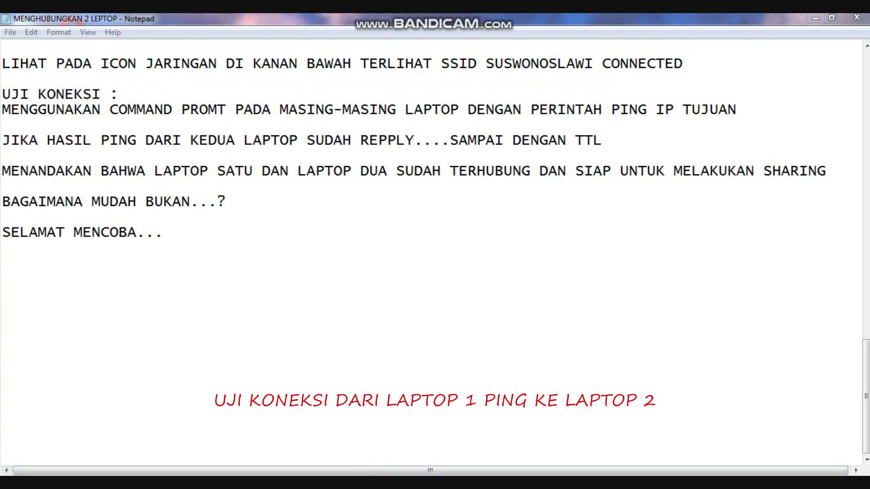
Switch back to Command Prompt and ping 192.168.1.2 again.
key("alt+Tab")
type("pi")
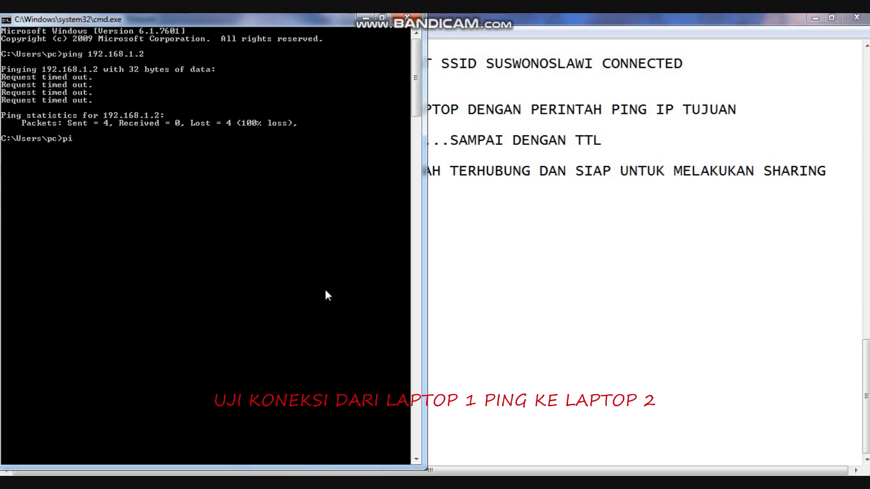
type("ng 192.168.1.2")
key("Return")
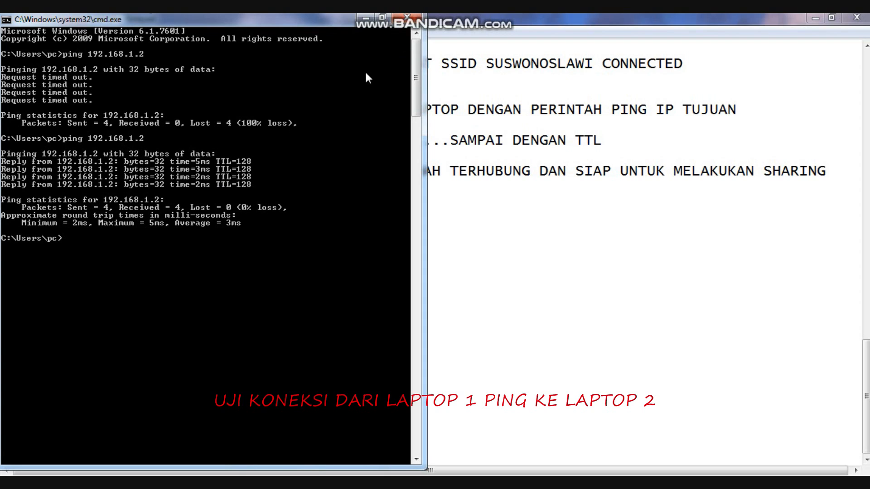
Write "CEK KONEKSI DARI LAPTOP 1 KE LAPTOP 2 BERHASIL" at the command prompt without running it, and close Command Prompt.
type("CEK KONEKSI DARI LAPY")
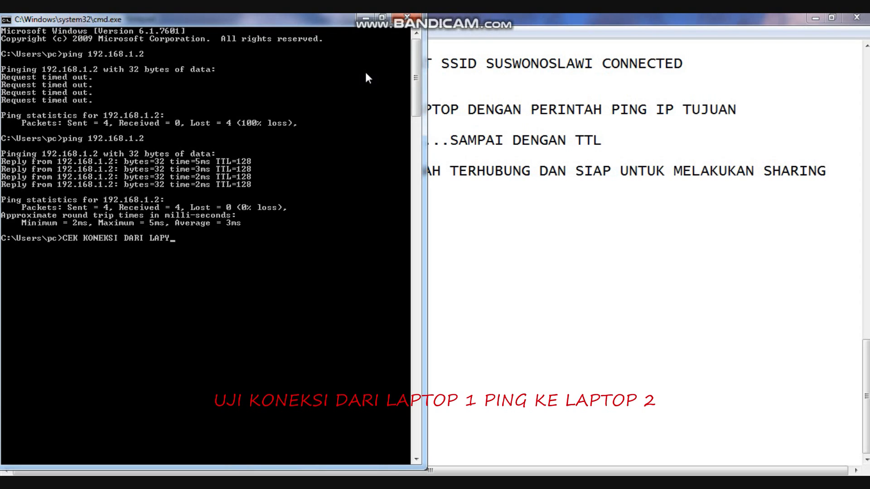
key("BackSpace")
type("TOP 1 KE LAPTOP 2")
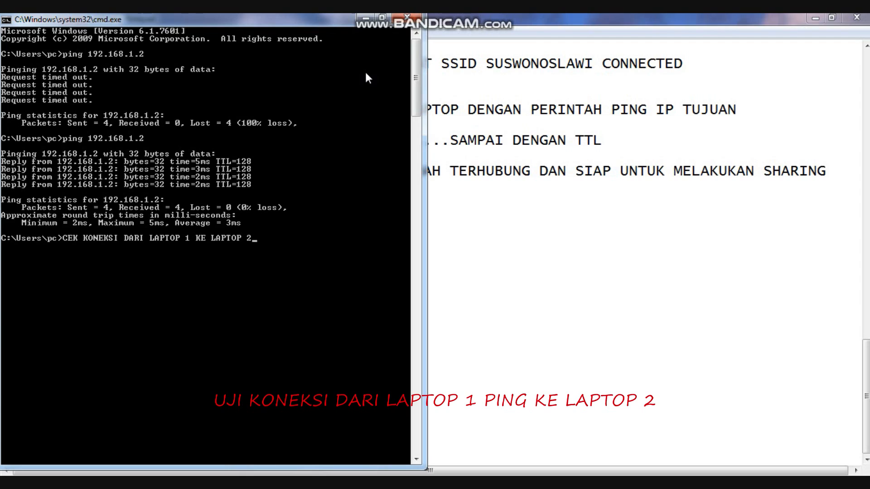
type(" BERHASIL")
left_click(407, 18)
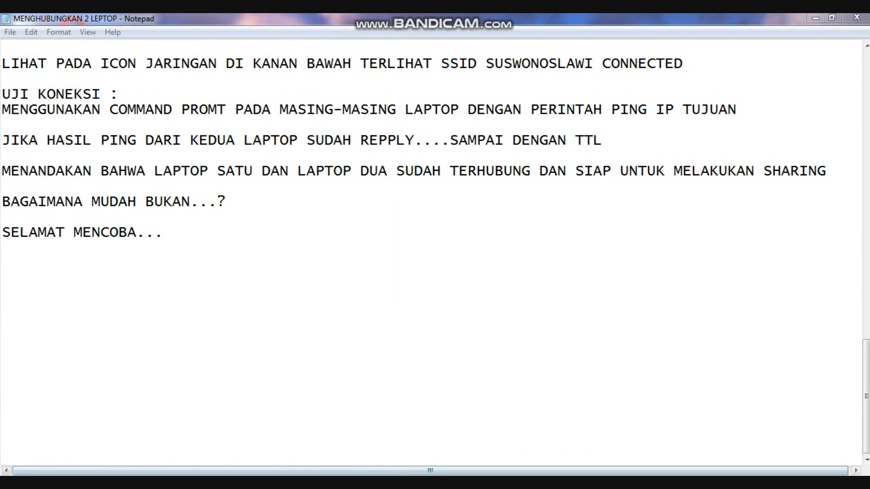
left_click(270, 483)
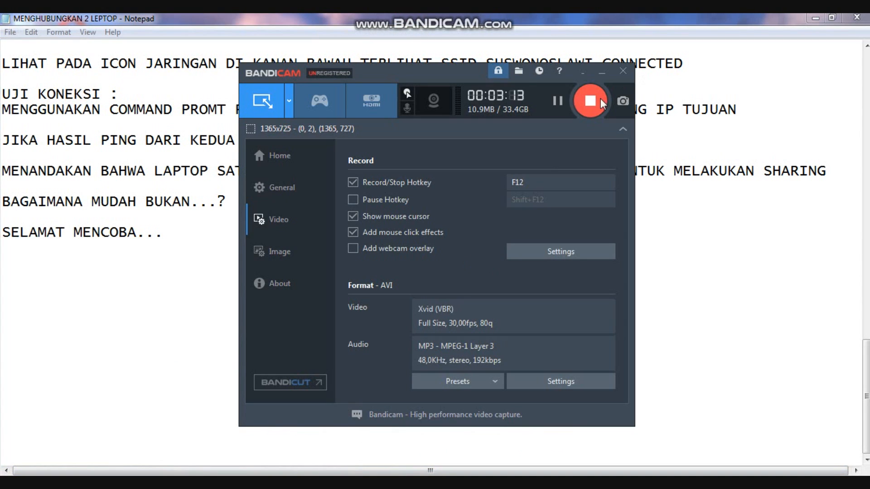
left_click(590, 101)
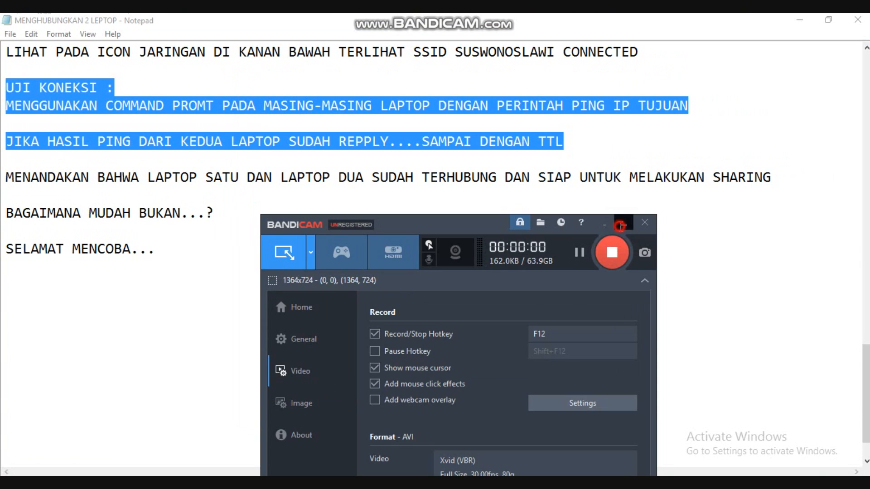
left_click(620, 226)
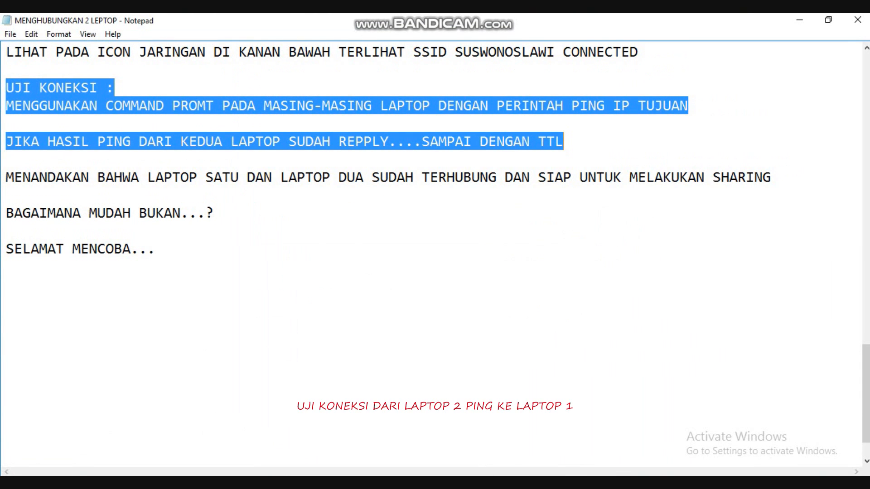
Open Command Prompt on laptop 2 and move its window down to uncover the highlighted connection test notes.
key("super")
type("cmd")
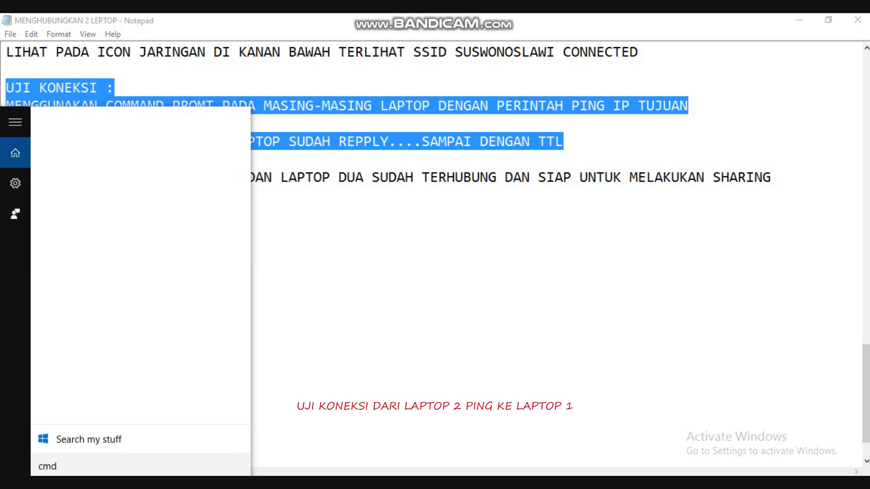
key("Return")
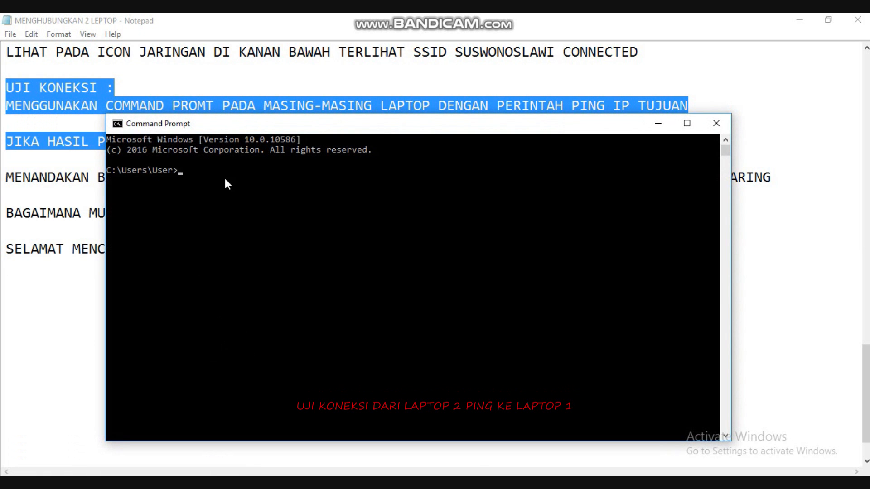
left_click_drag(245, 123, 243, 165)
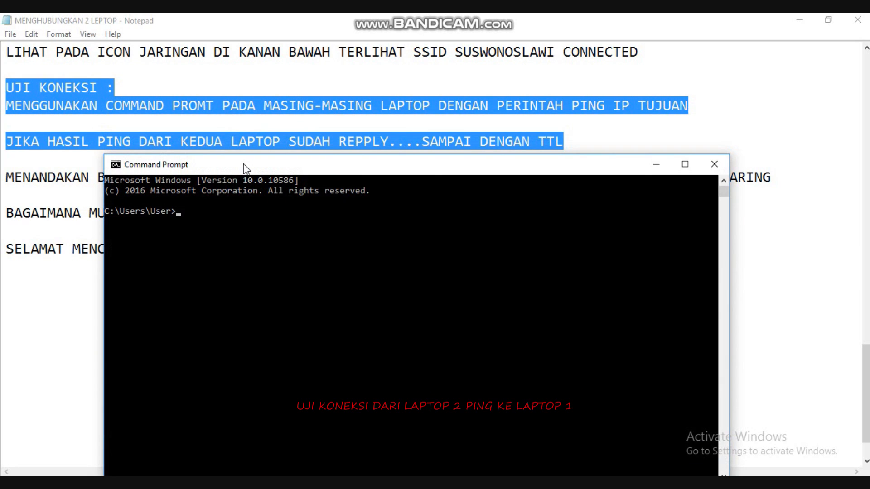
Ping laptop 1 at 192.168.1.1 from laptop 2.
type("pi")
type("ng 192.168.1.2")
key("BackSpace")
type("1")
key("Return")
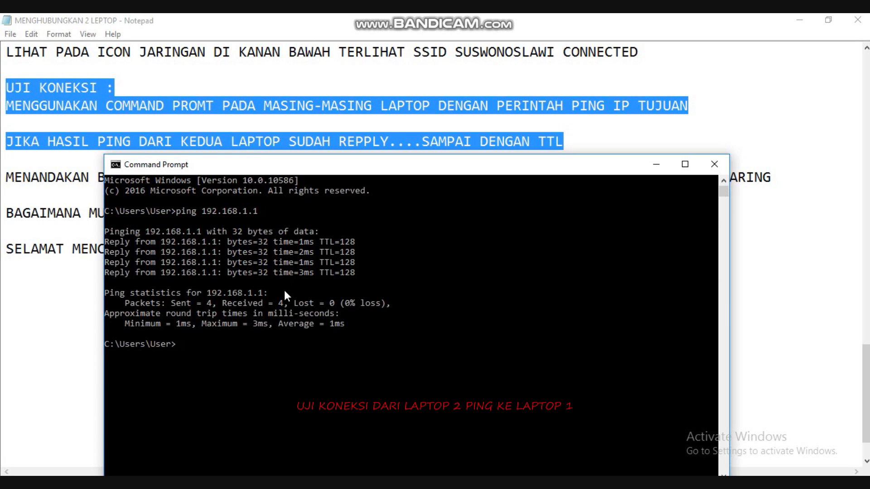
Write "DARI PC / LEPTOP 2 PING KE LEPTOP 1 BERHASIL" at the command prompt without running it.
type("BER")
key("BackSpace")
key("BackSpace")
key("BackSpace")
type("DARI PC / LEPTOP 2 PING")
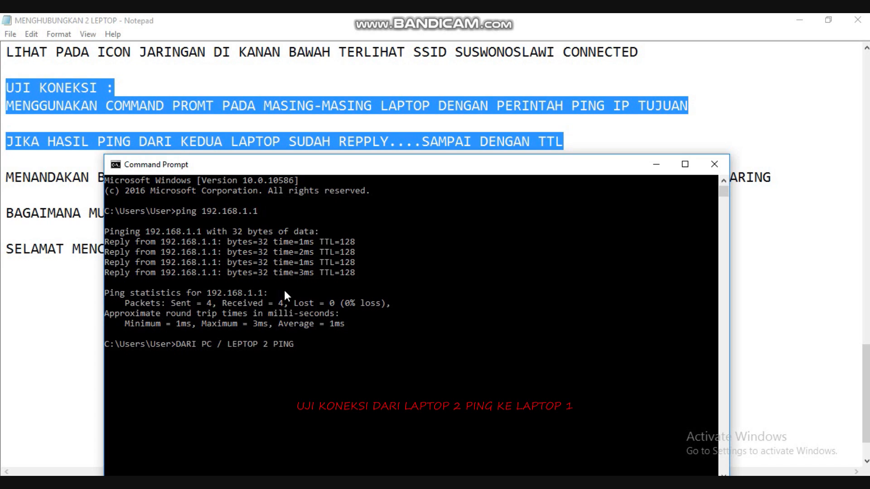
type(" KE ")
type("LEPTOP")
type(" 1 B")
type("ERHASIL")
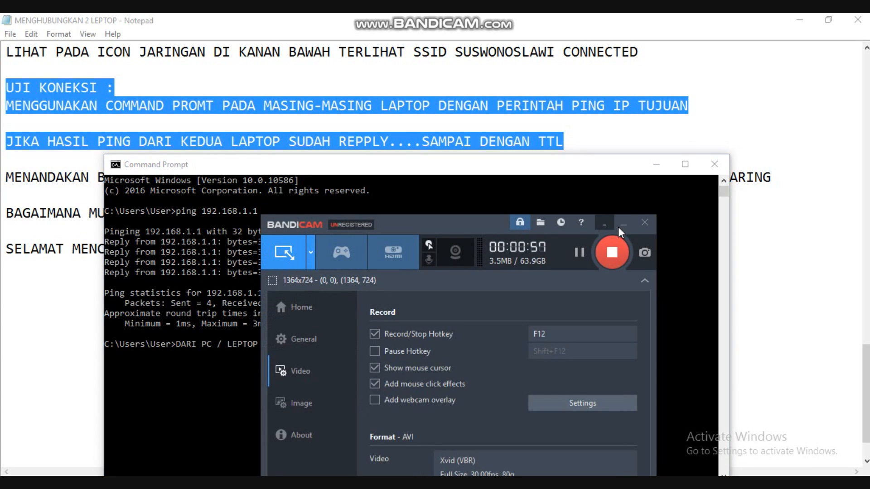
left_click(614, 245)
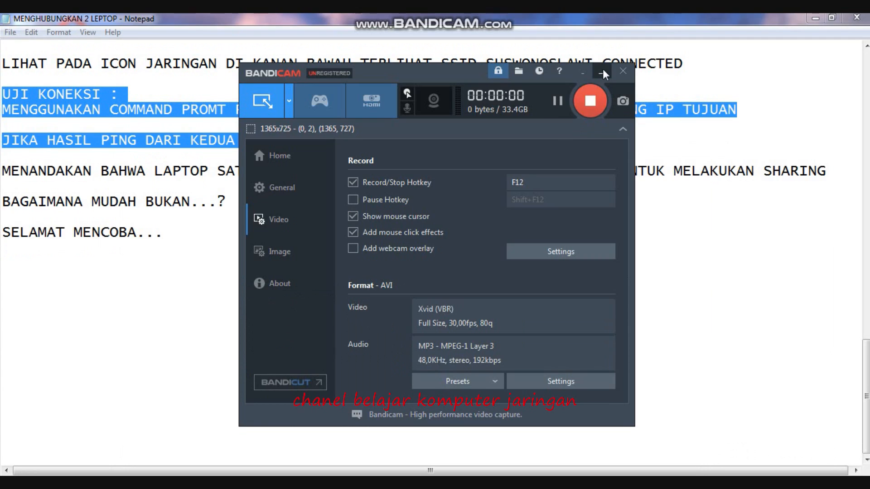
left_click(602, 73)
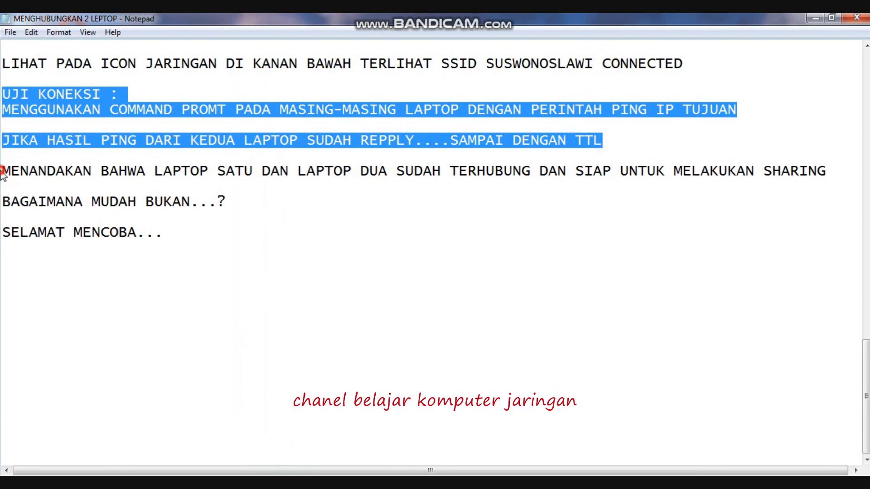
Review the closing notes by highlighting the ping test explanation, "BAGAIMANA MUDAH BUKAN...?" and "SELAMAT MENCOBA..." in turn.
left_click_drag(3, 171, 29, 170)
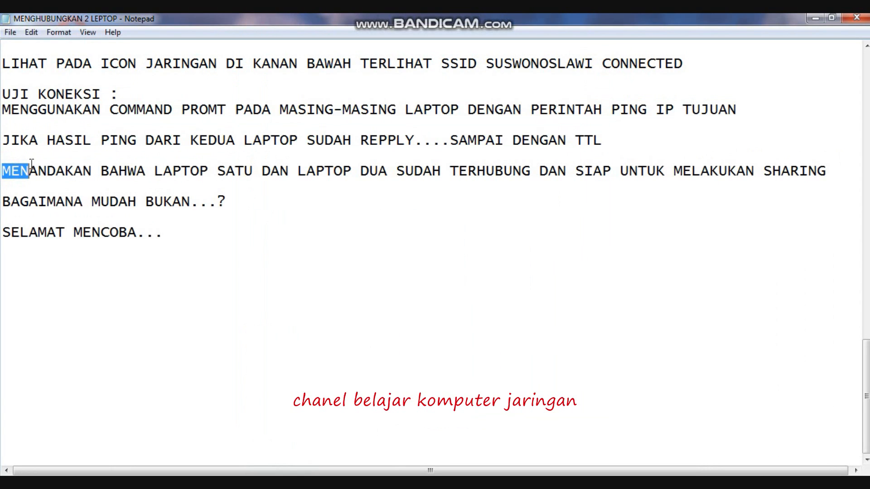
left_click_drag(4, 108, 829, 175)
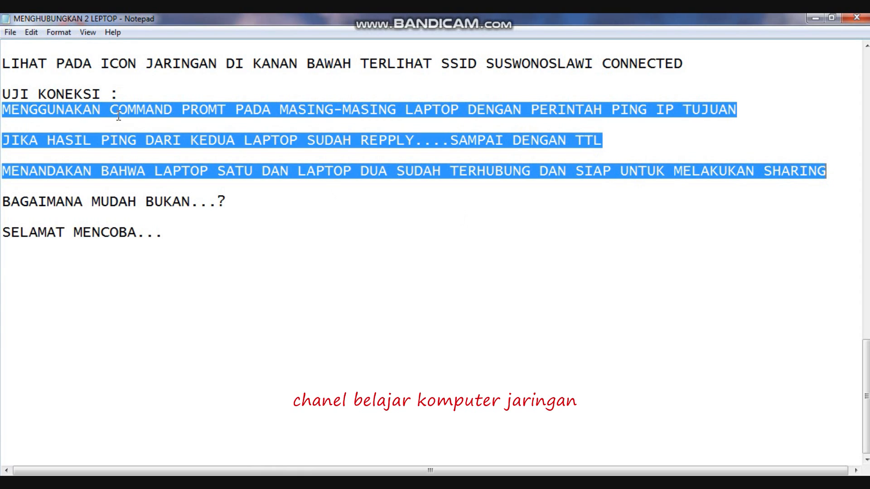
left_click_drag(2, 201, 250, 202)
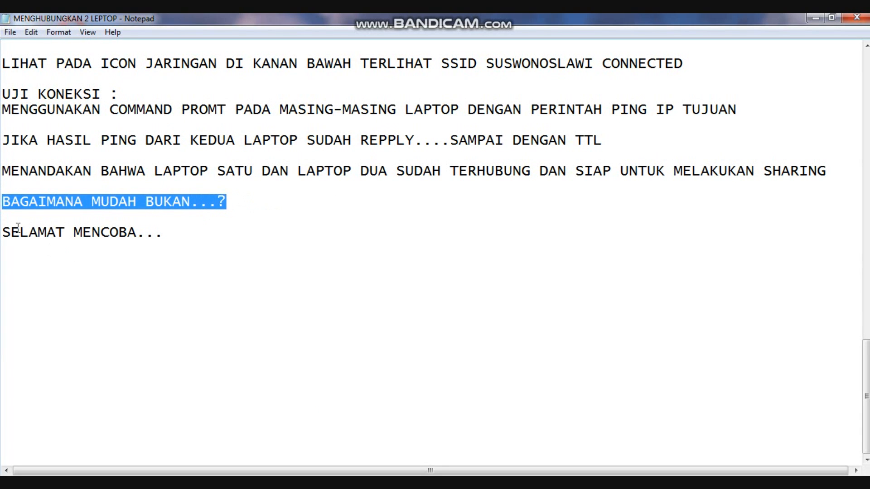
left_click_drag(6, 231, 193, 241)
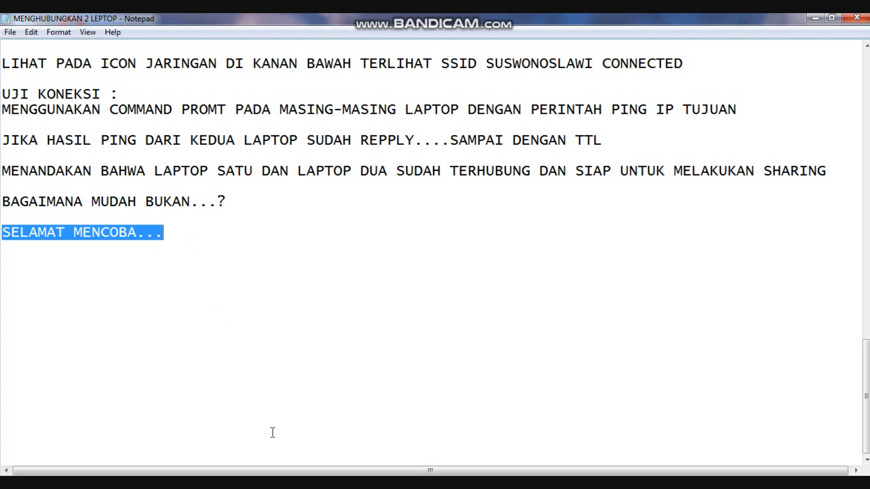
mouse_move(255, 483)
left_click(255, 426)
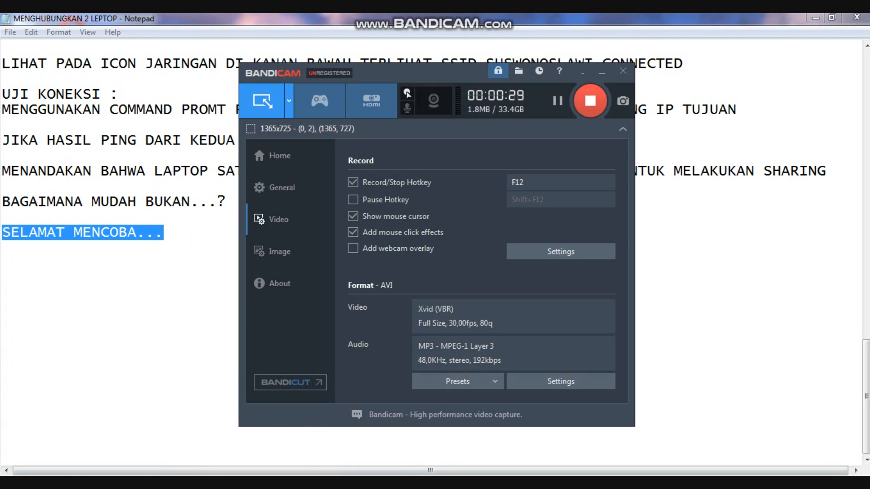
left_click(585, 97)
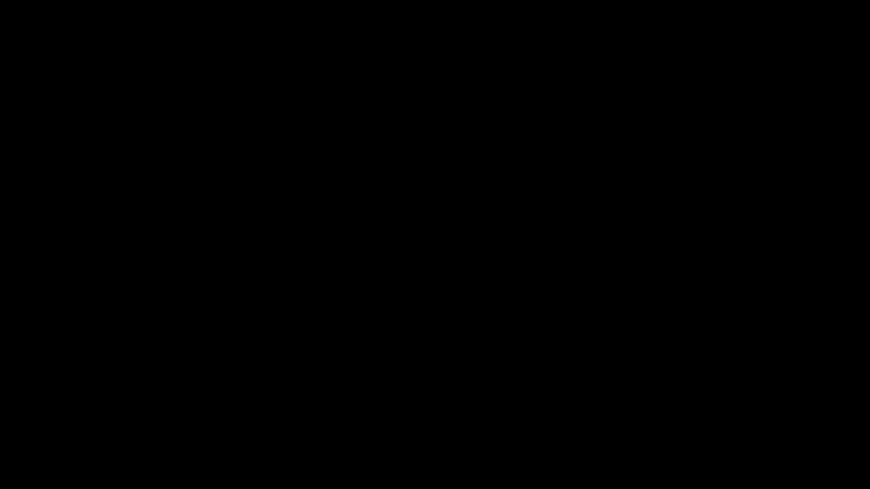